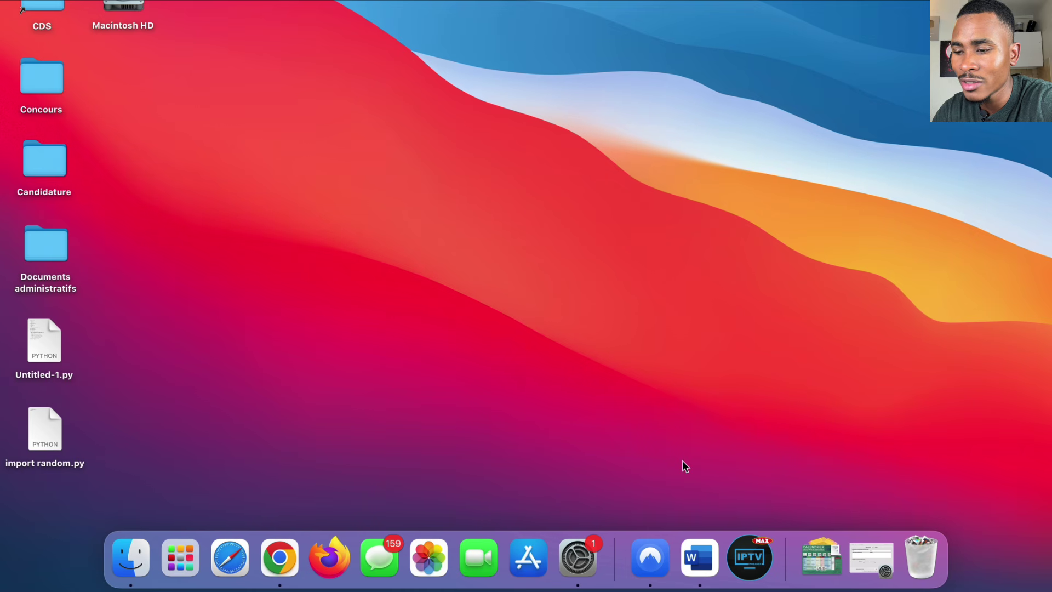
Switch to Microsoft Word and paste the green name banner at the top of the blank document
left_click(702, 559)
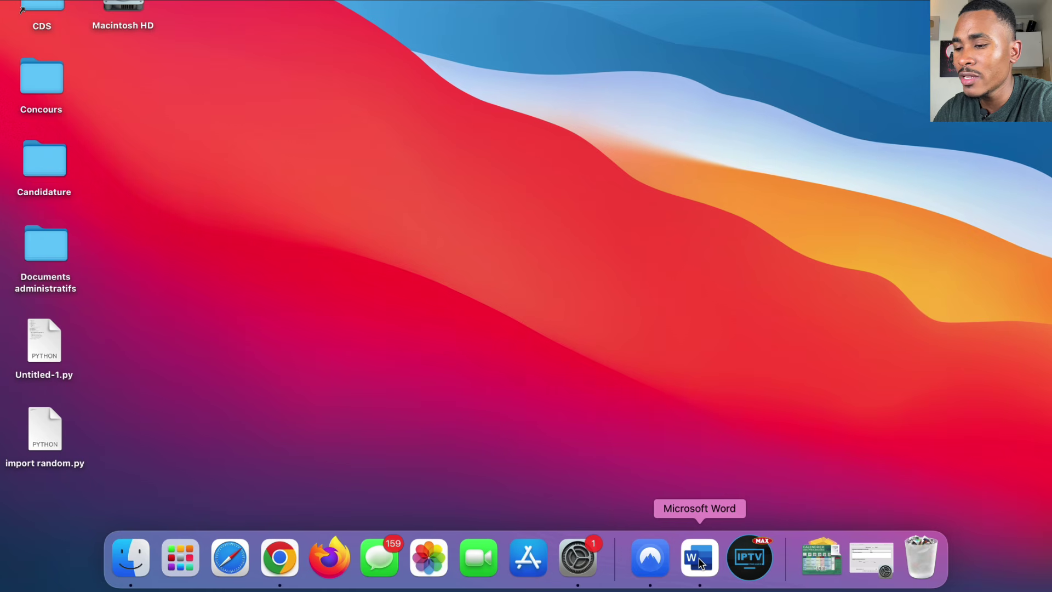
left_click(699, 563)
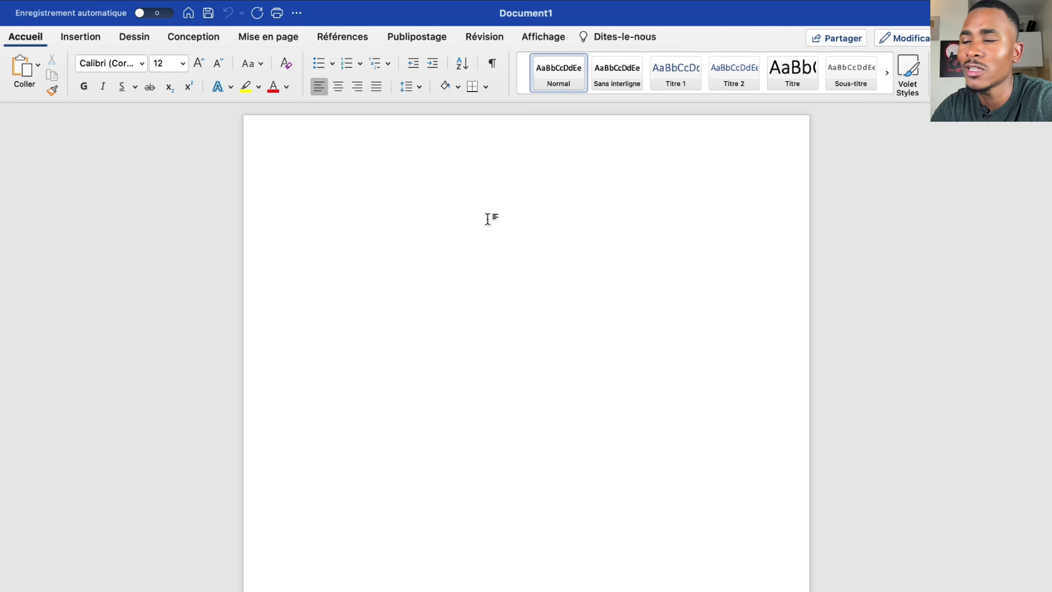
key("super+v")
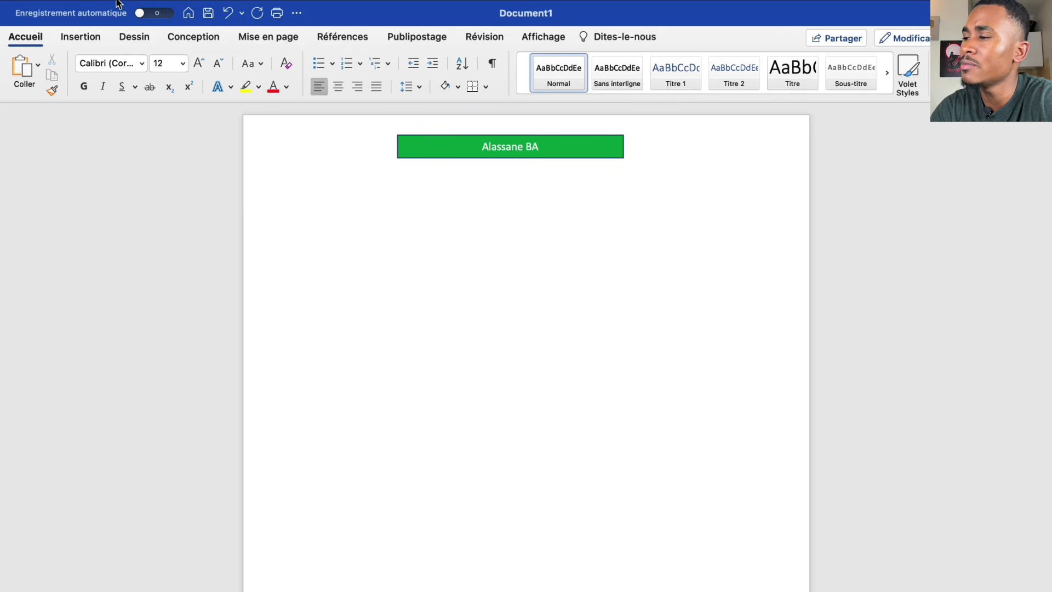
Open the template gallery to start a new document from a template
mouse_move(85, 3)
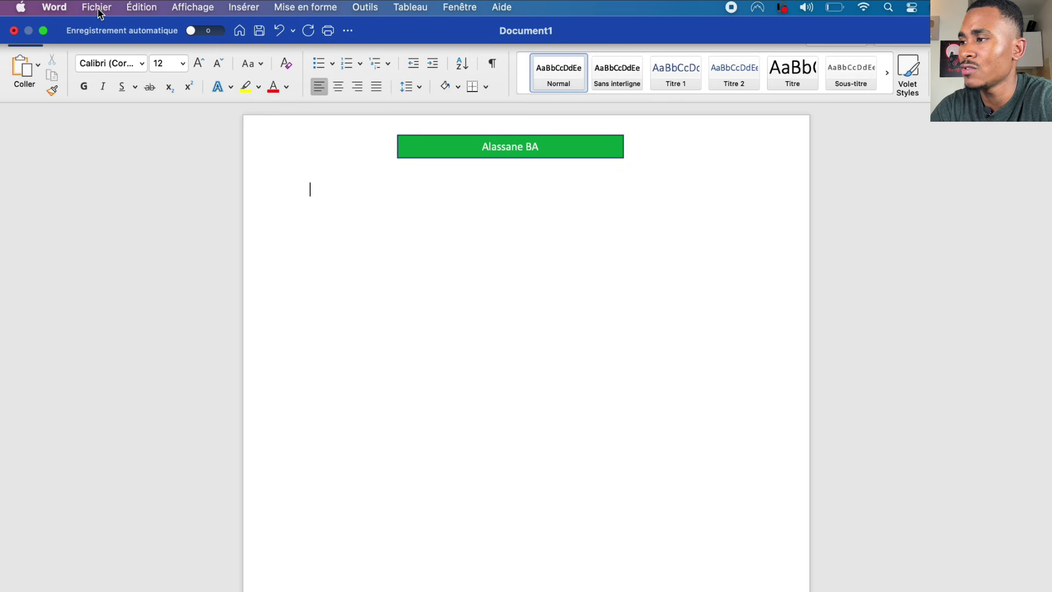
left_click(97, 7)
left_click(54, 181)
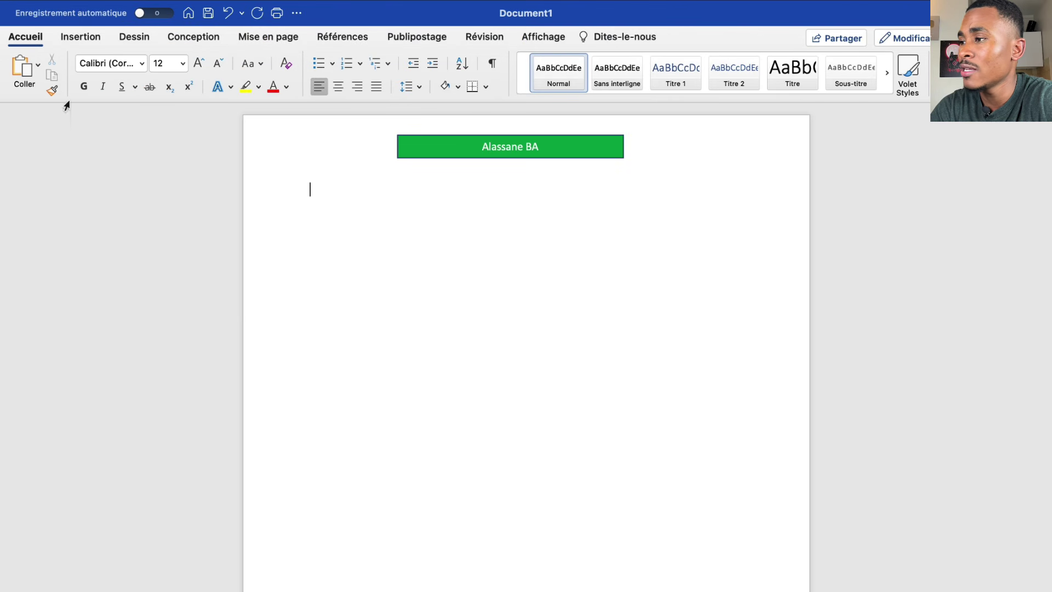
mouse_move(58, 2)
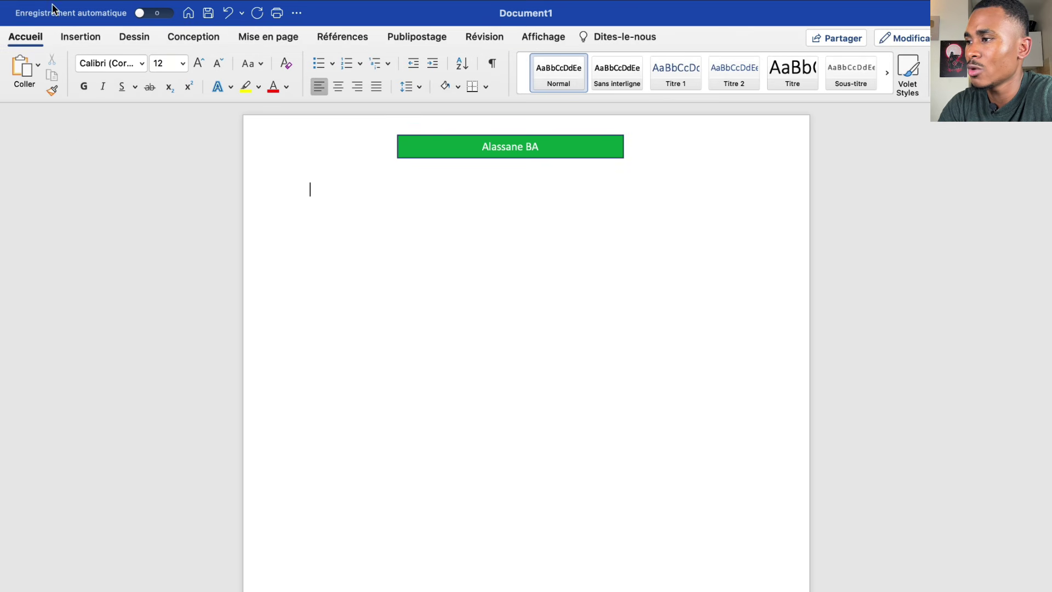
left_click(91, 8)
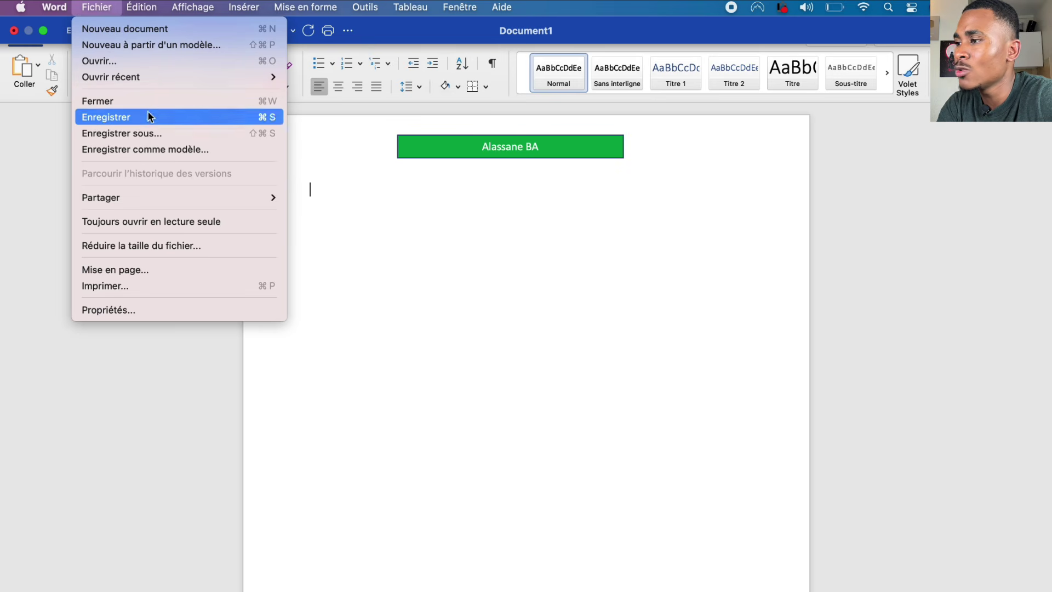
left_click(157, 49)
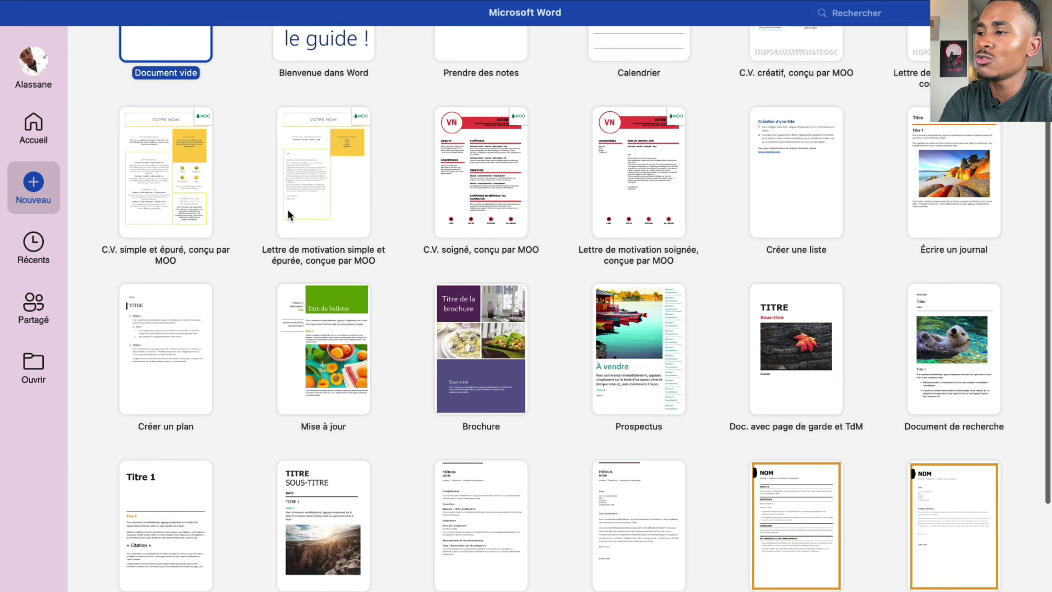
Examine the CV, cover letter, brochure and other templates offered in the gallery
scroll(289, 214, "up", 3)
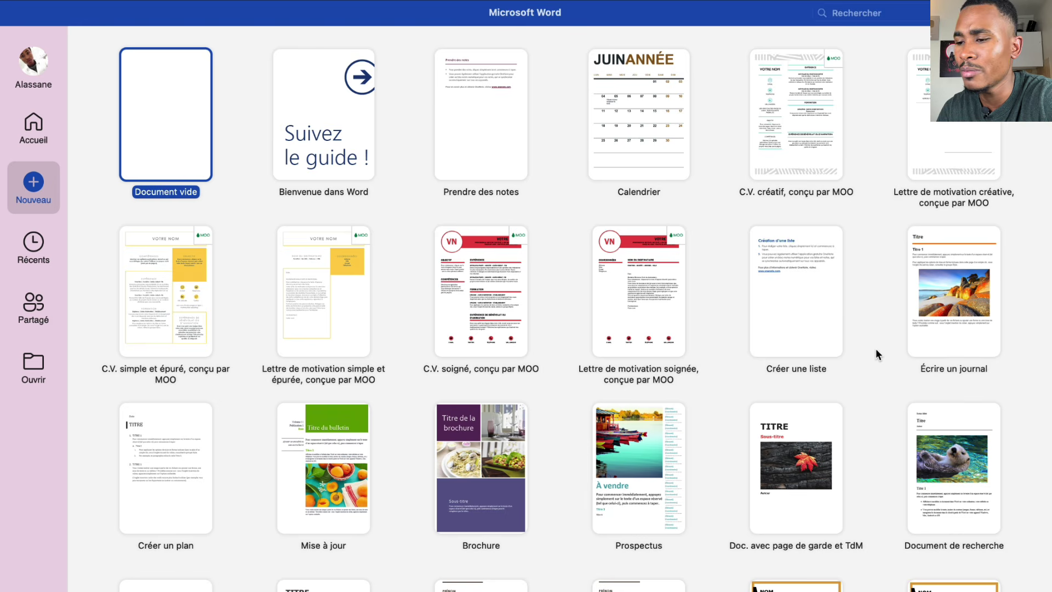
scroll(876, 351, "down", 5)
scroll(876, 347, "down", 3)
scroll(876, 347, "up", 8)
scroll(876, 347, "down", 8)
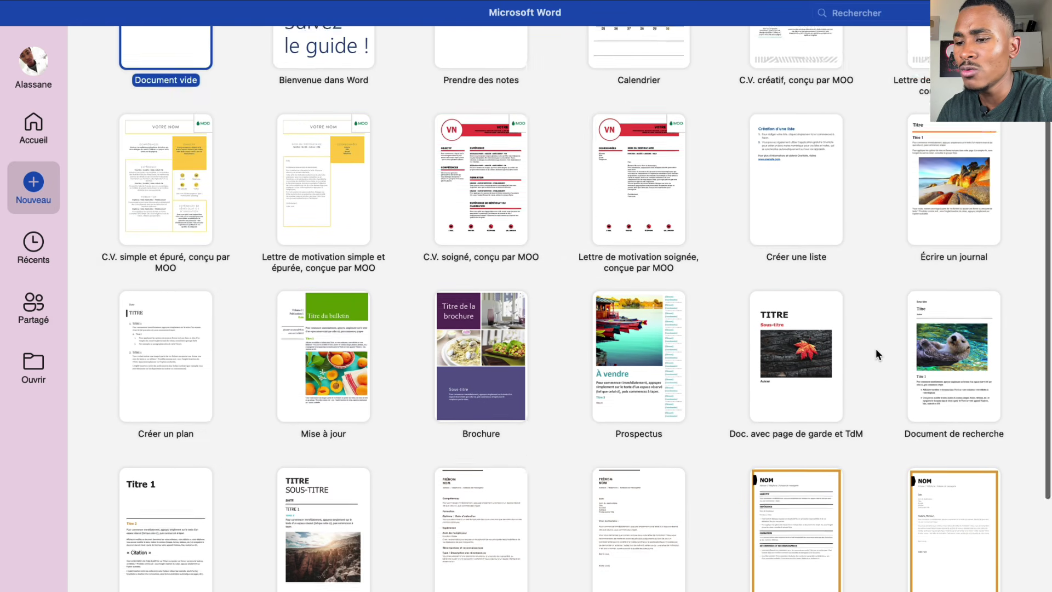
scroll(875, 348, "up", 7)
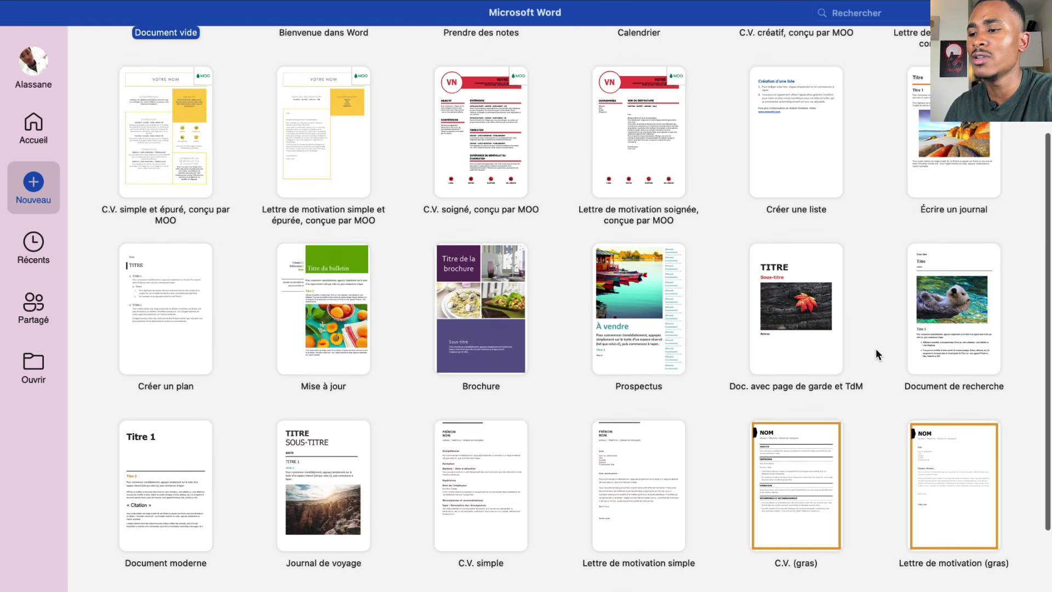
scroll(876, 348, "up", 2)
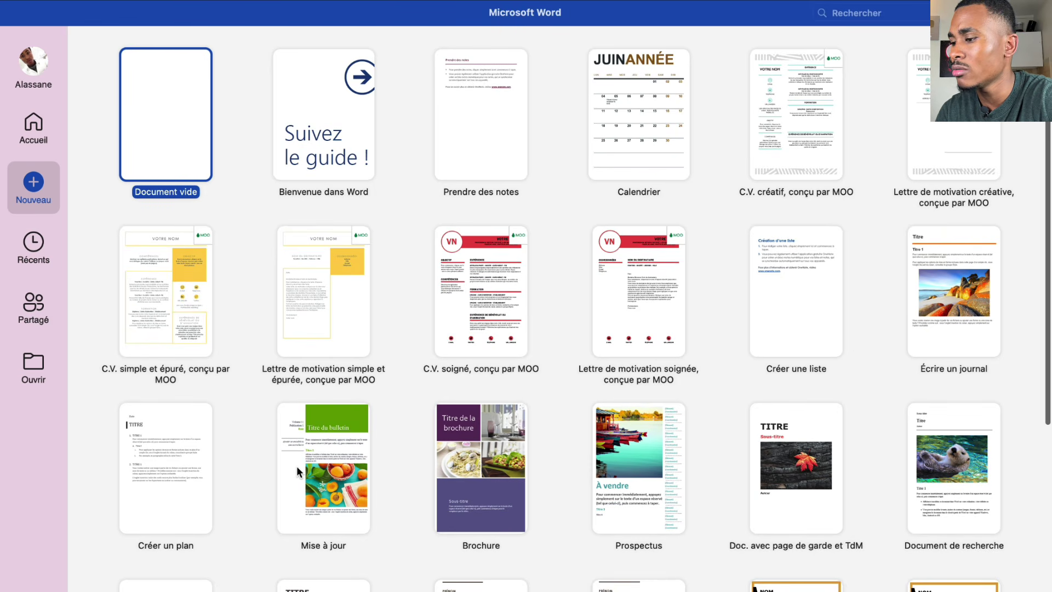
scroll(297, 466, "down", 2)
scroll(350, 542, "down", 2)
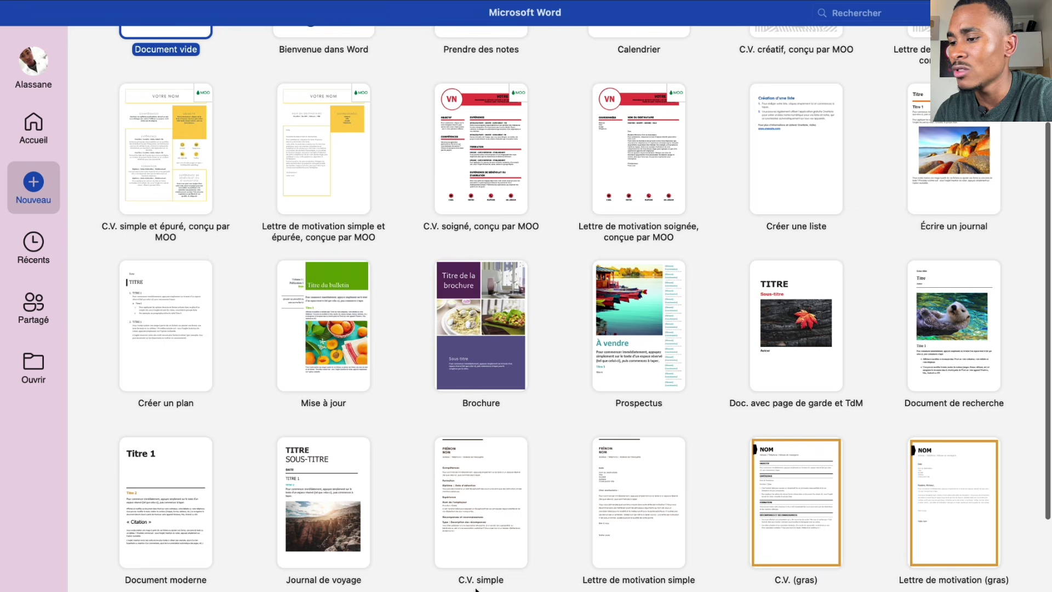
scroll(556, 504, "up", 4)
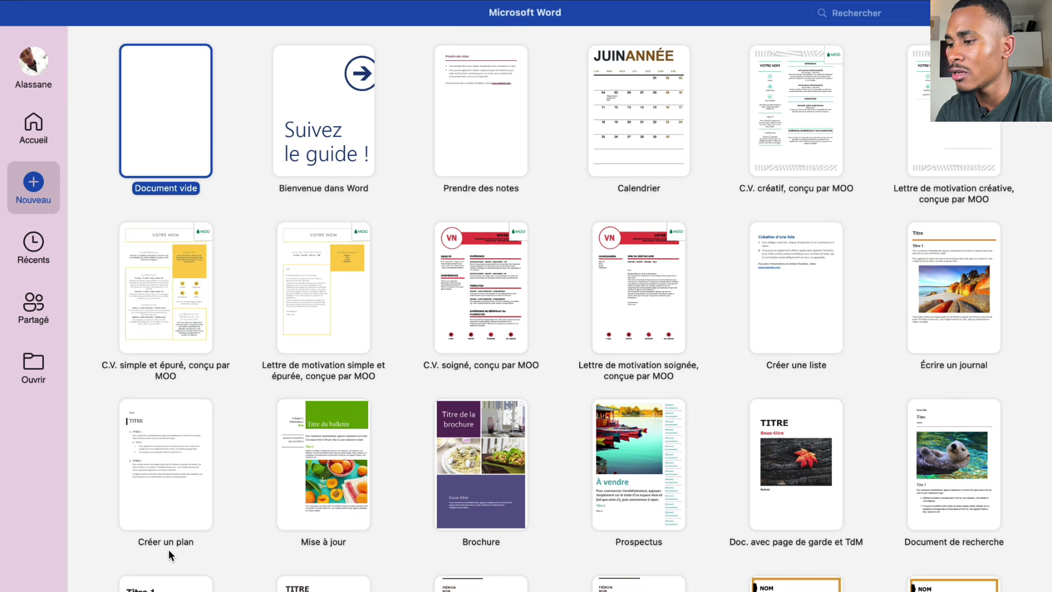
scroll(169, 549, "down", 3)
scroll(315, 518, "down", 4)
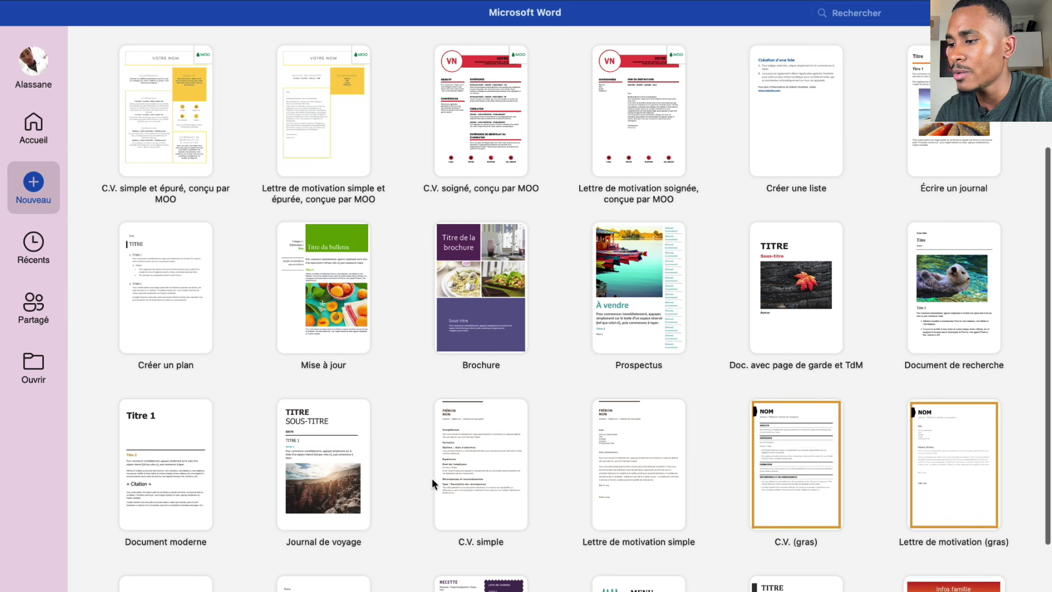
scroll(264, 496, "down", 4)
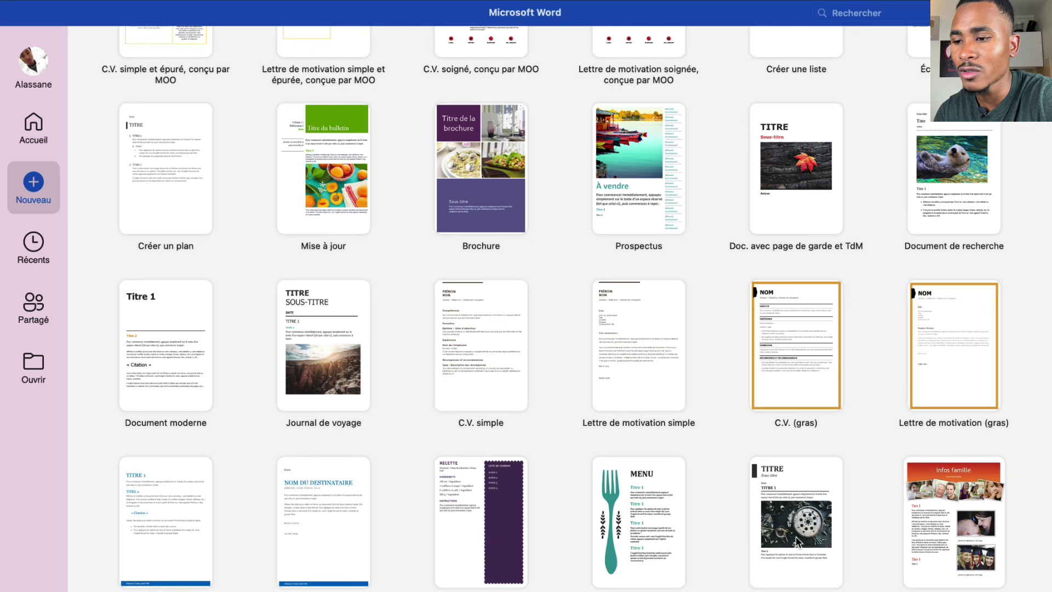
scroll(694, 510, "up", 6)
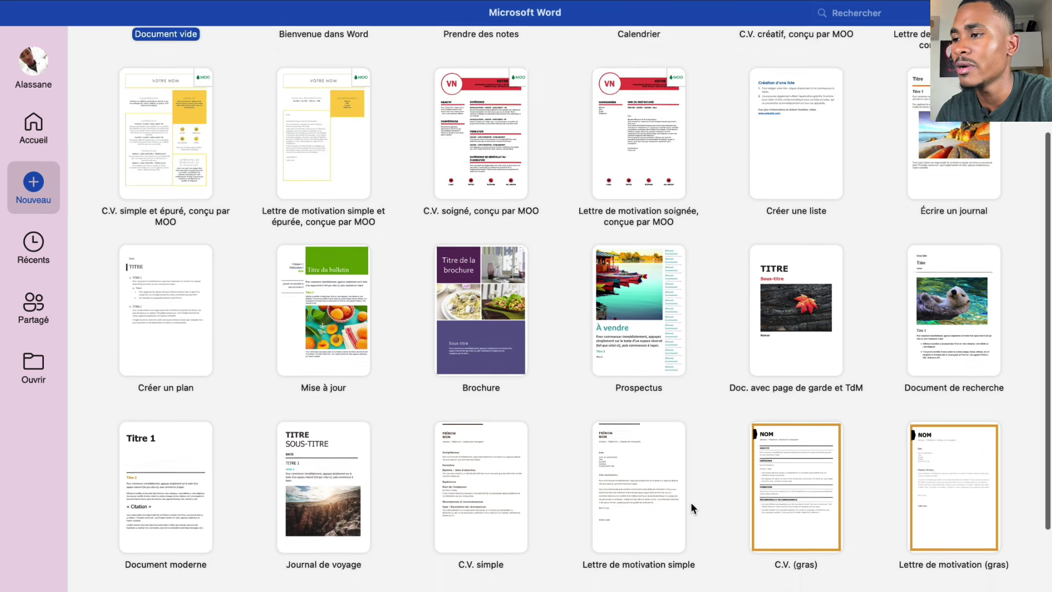
scroll(681, 500, "up", 3)
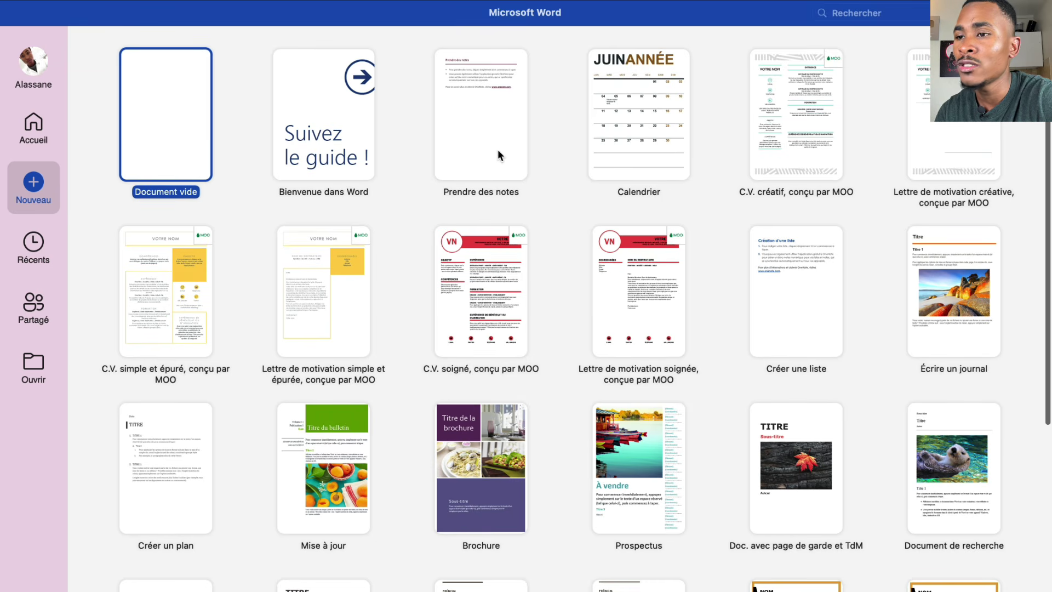
Search the template gallery for "CV"
left_click(844, 17)
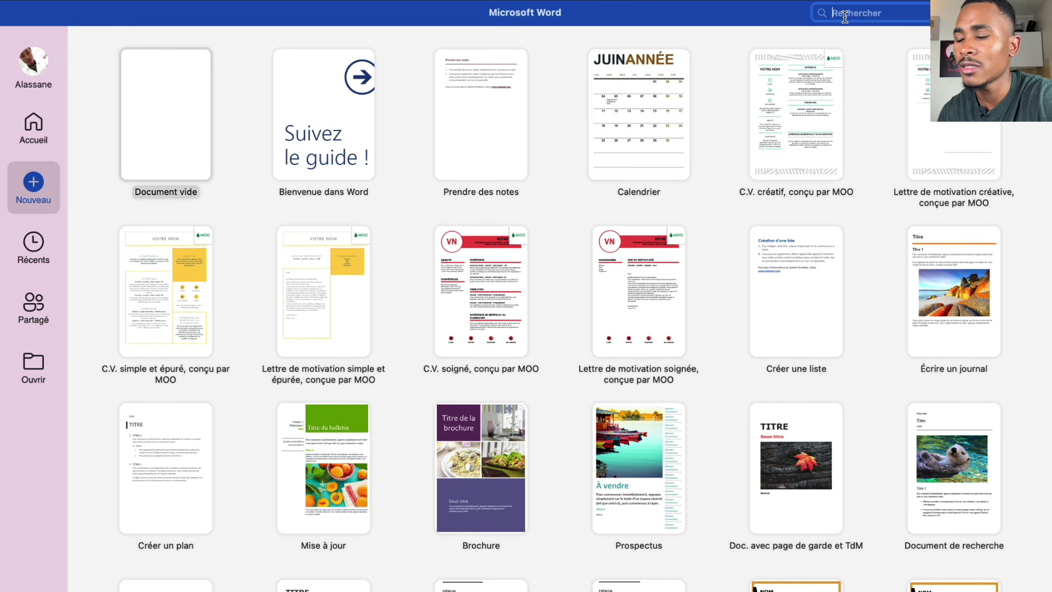
type("CV")
key("Return")
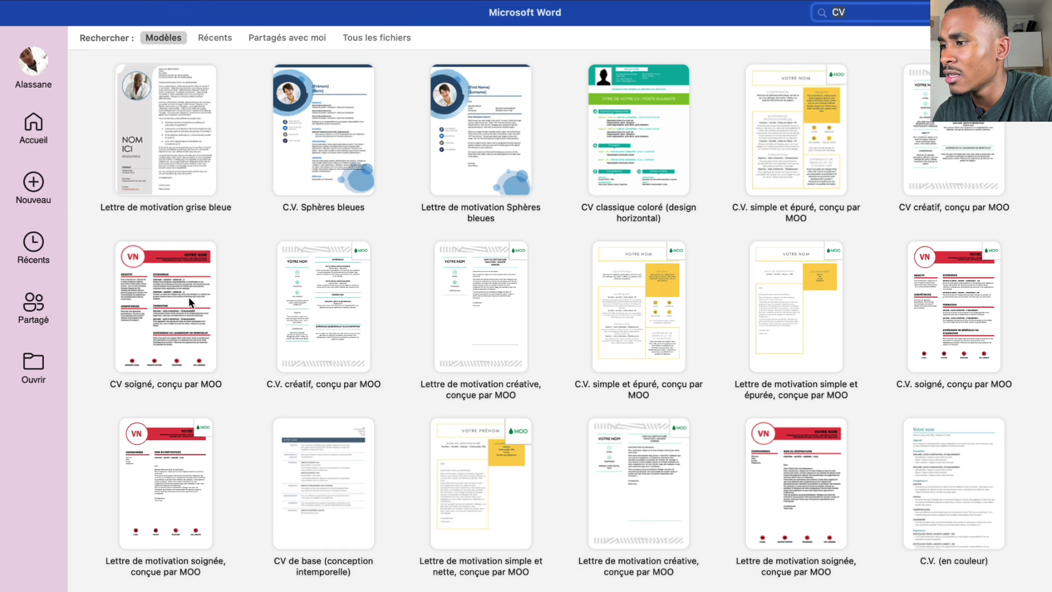
Look through the CV search results to compare the available résumé and cover letter designs
scroll(536, 443, "down", 5)
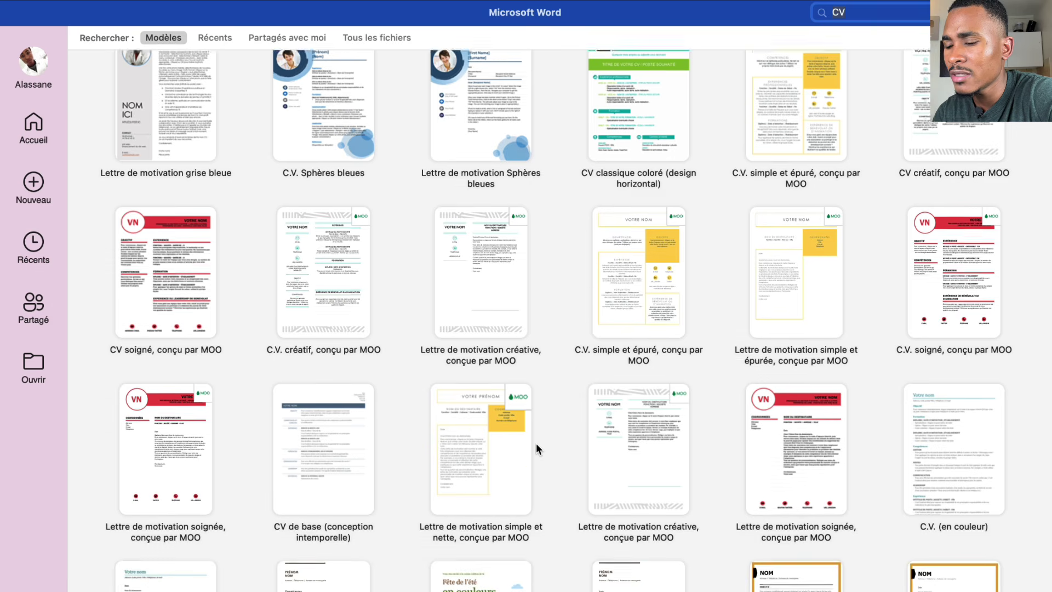
scroll(536, 443, "down", 5)
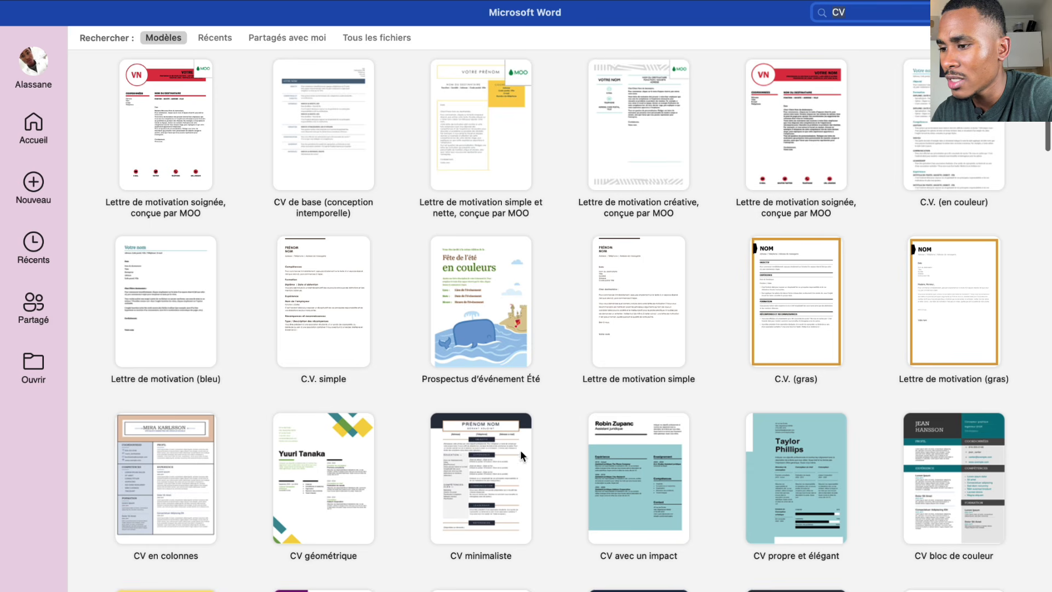
scroll(646, 441, "down", 3)
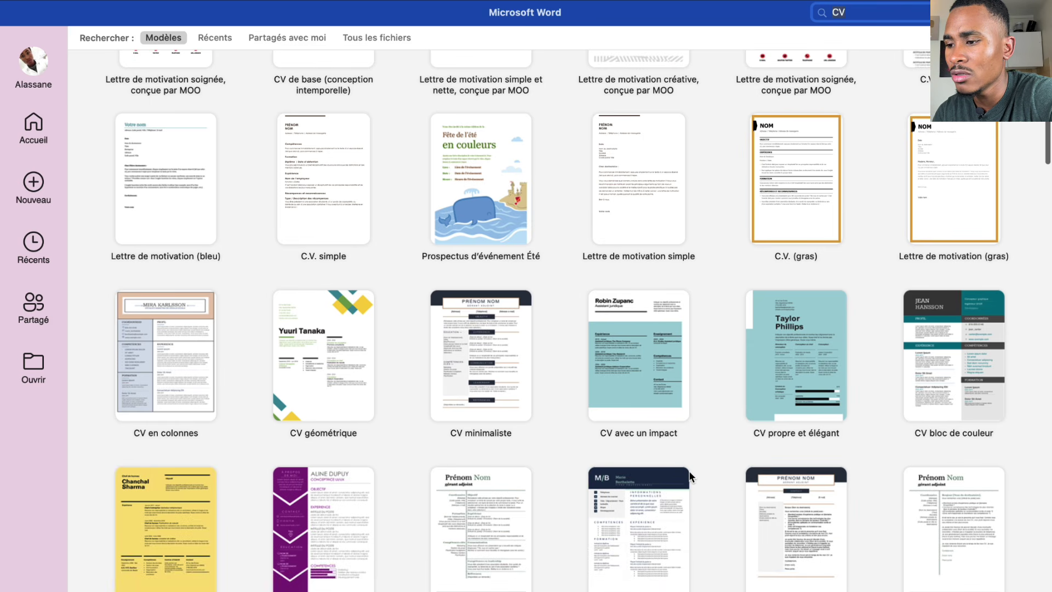
scroll(689, 470, "down", 20)
scroll(689, 476, "down", 13)
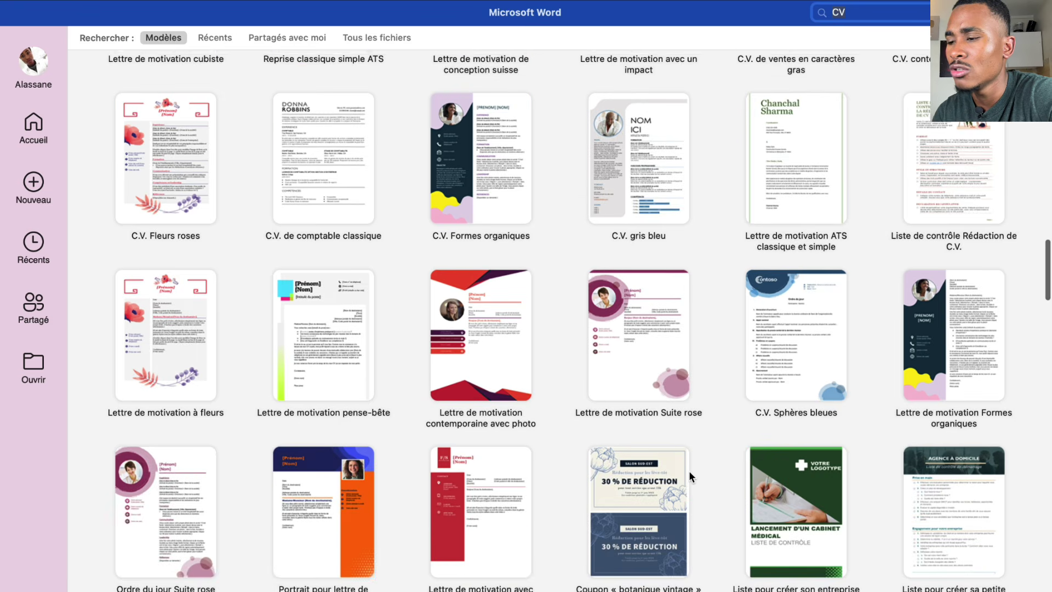
scroll(689, 470, "down", 10)
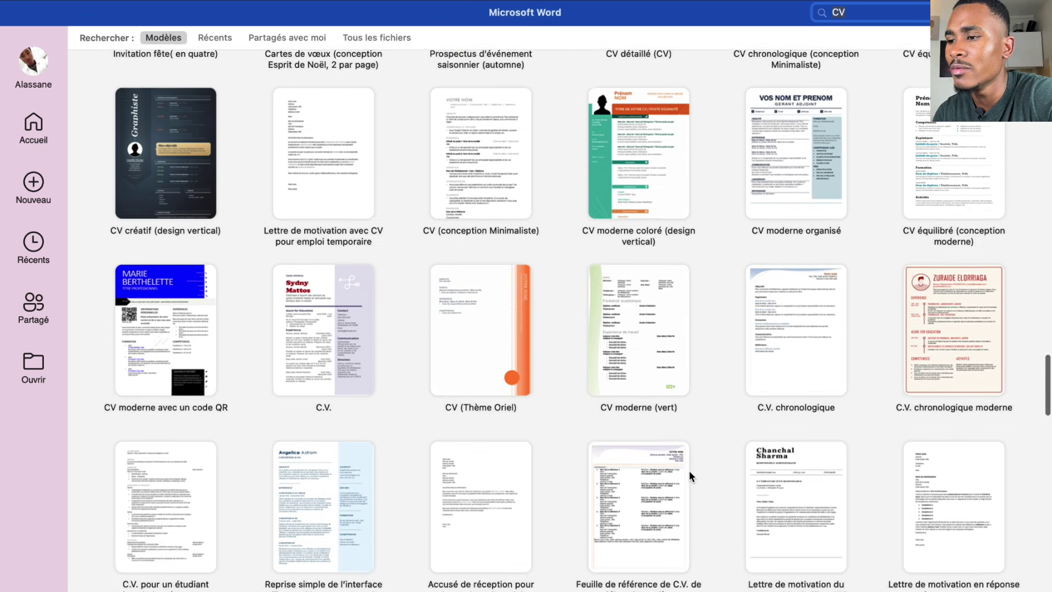
scroll(689, 471, "up", 3)
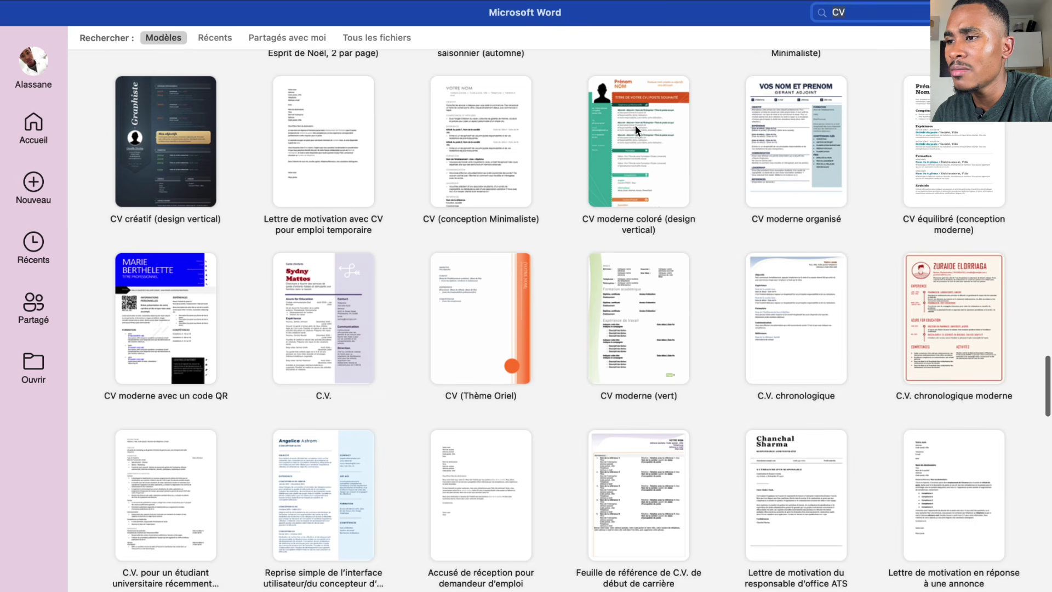
scroll(663, 266, "down", 2)
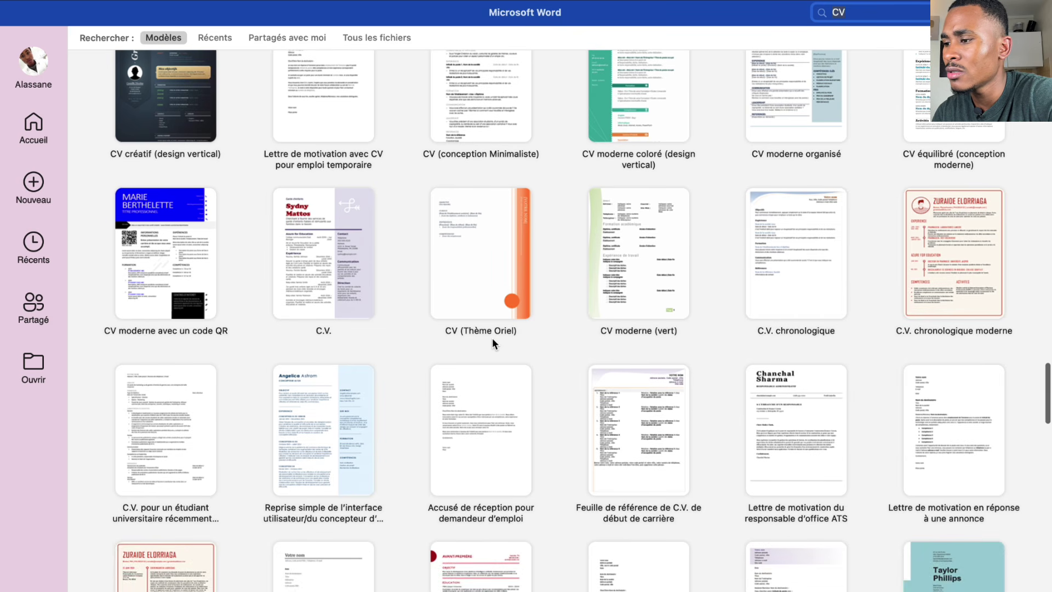
scroll(601, 258, "up", 3)
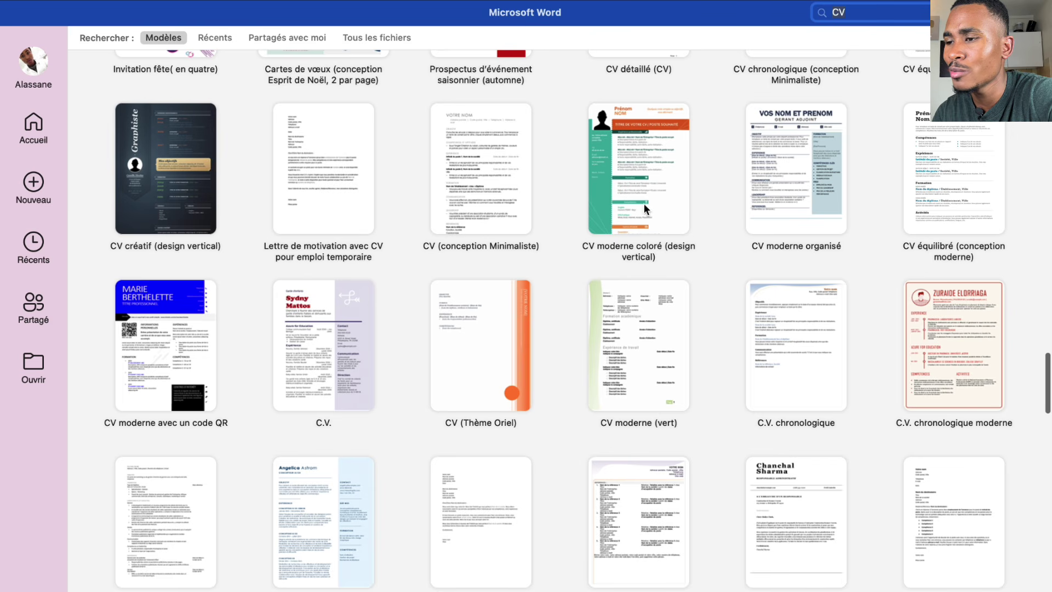
scroll(645, 331, "down", 3)
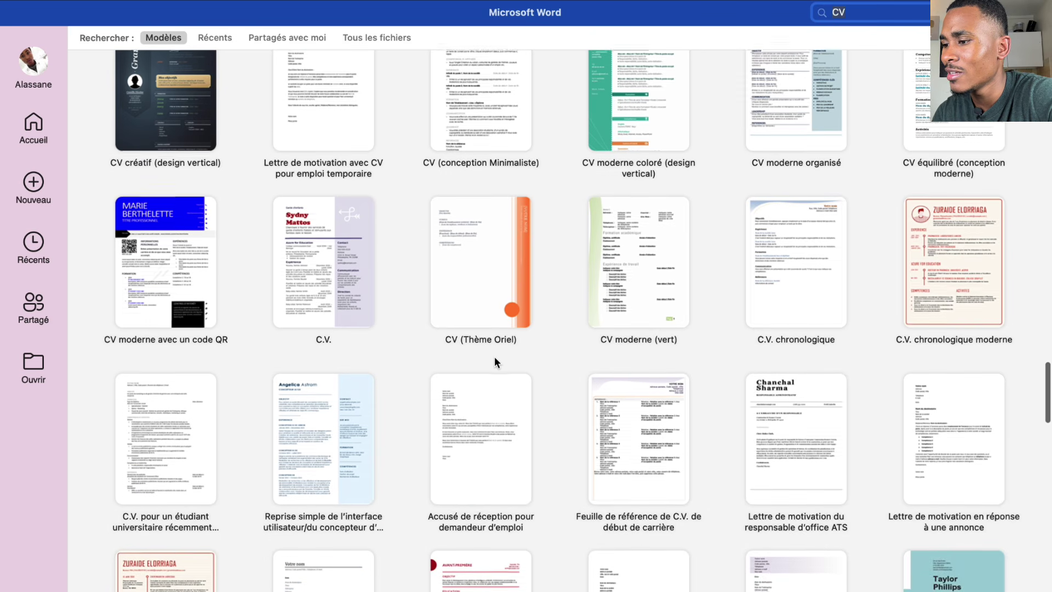
scroll(494, 356, "up", 6)
scroll(494, 357, "down", 15)
scroll(745, 318, "up", 10)
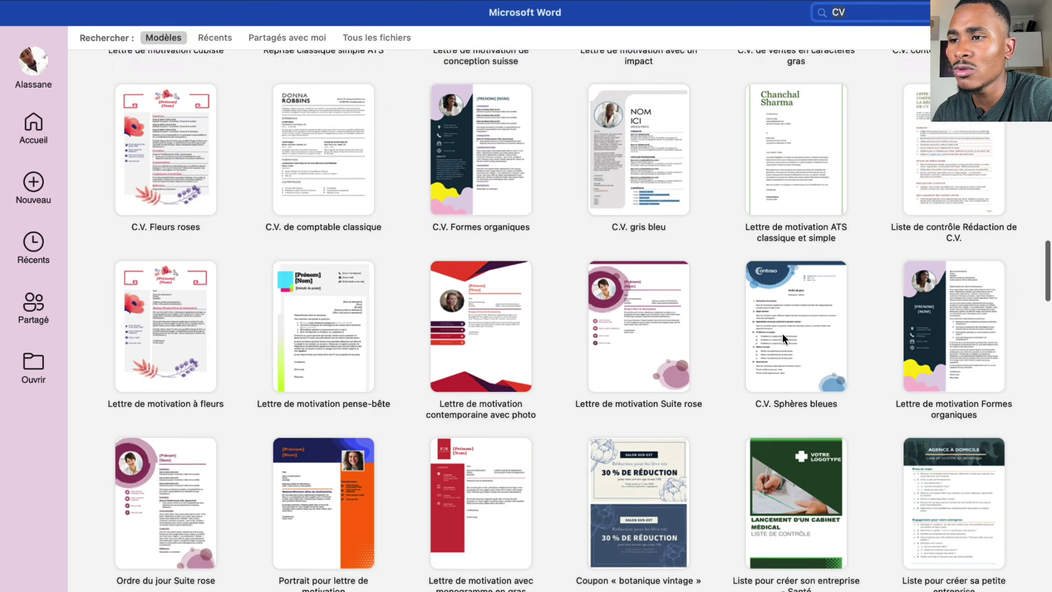
scroll(782, 333, "up", 12)
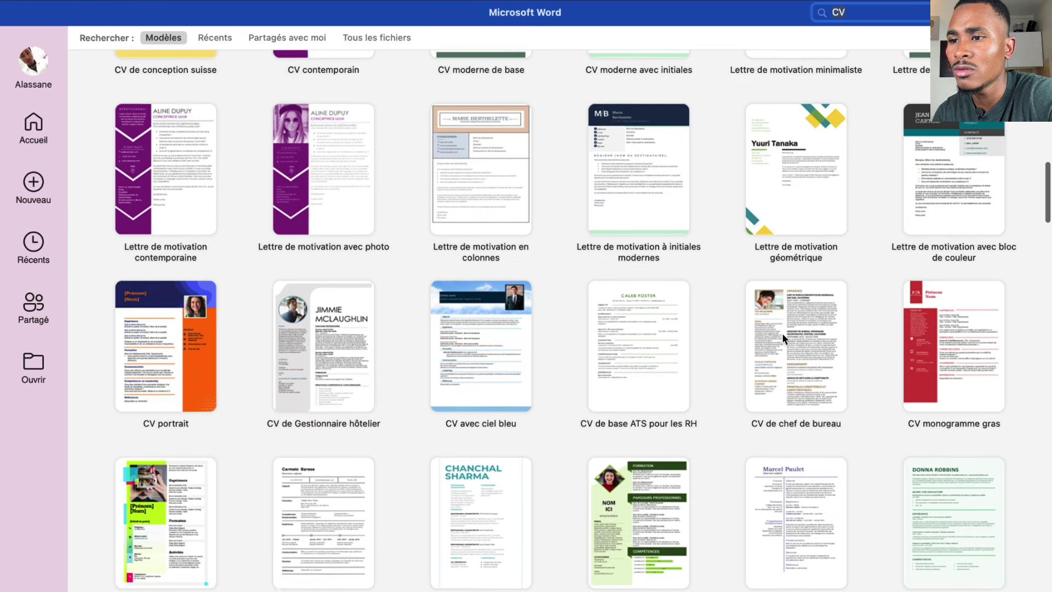
scroll(782, 334, "up", 15)
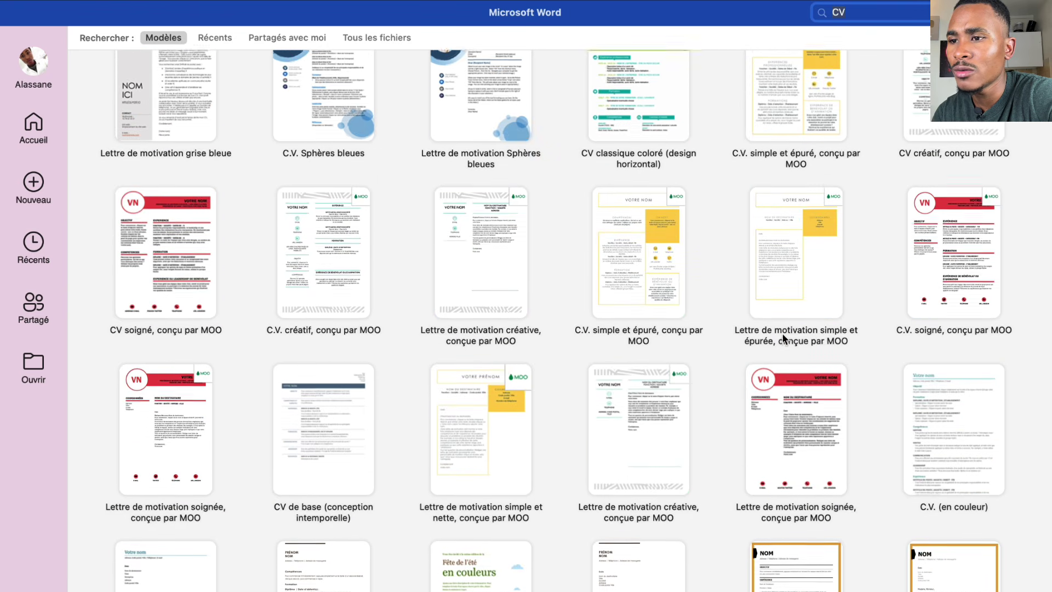
Create a new document from the red "C.V. soigné, conçu par MOO" template and show its window in full screen
left_click(945, 267)
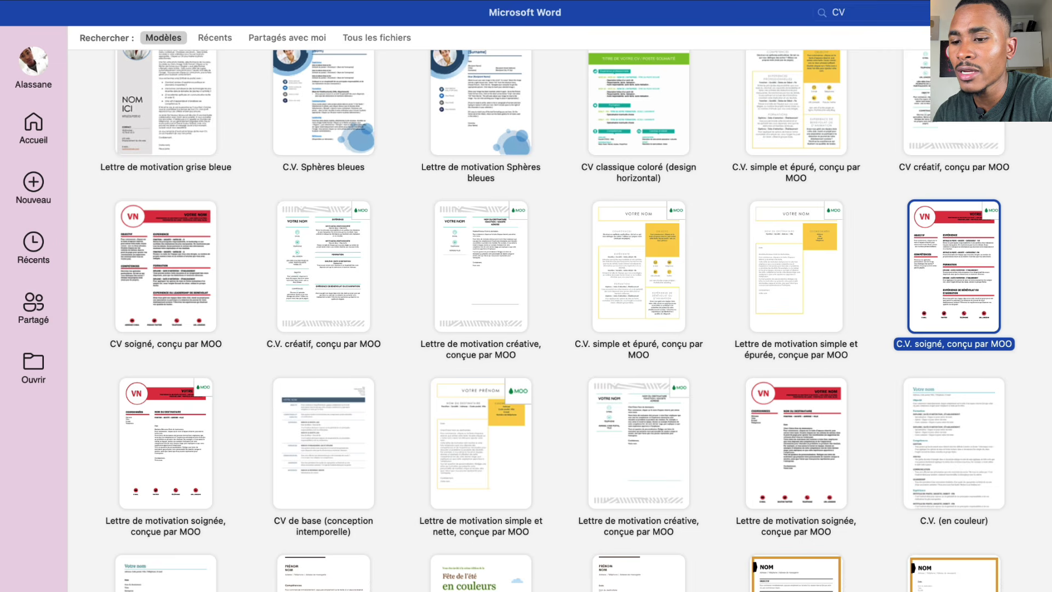
key("Return")
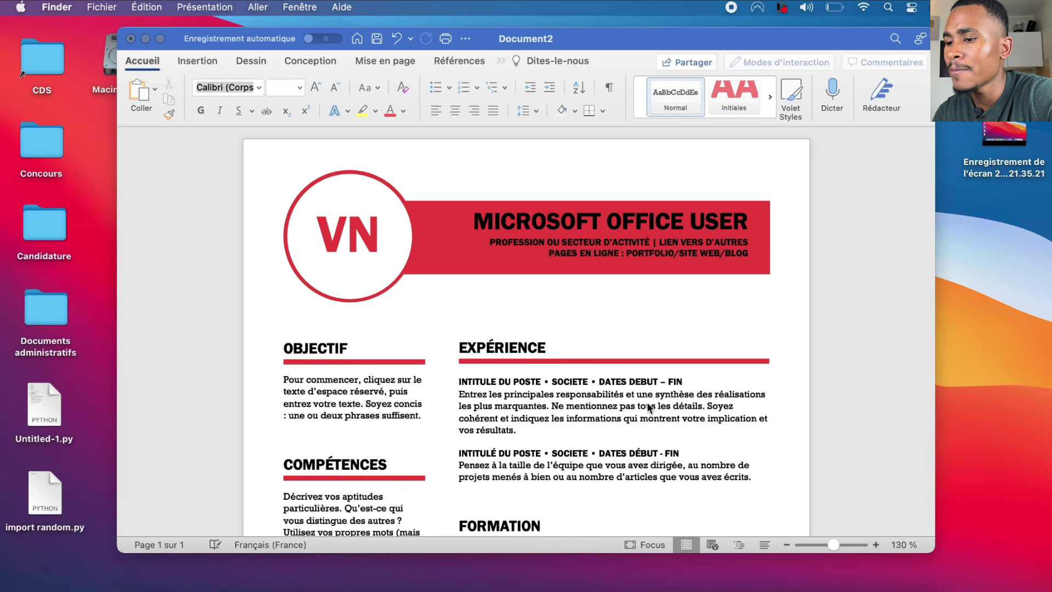
left_click(160, 39)
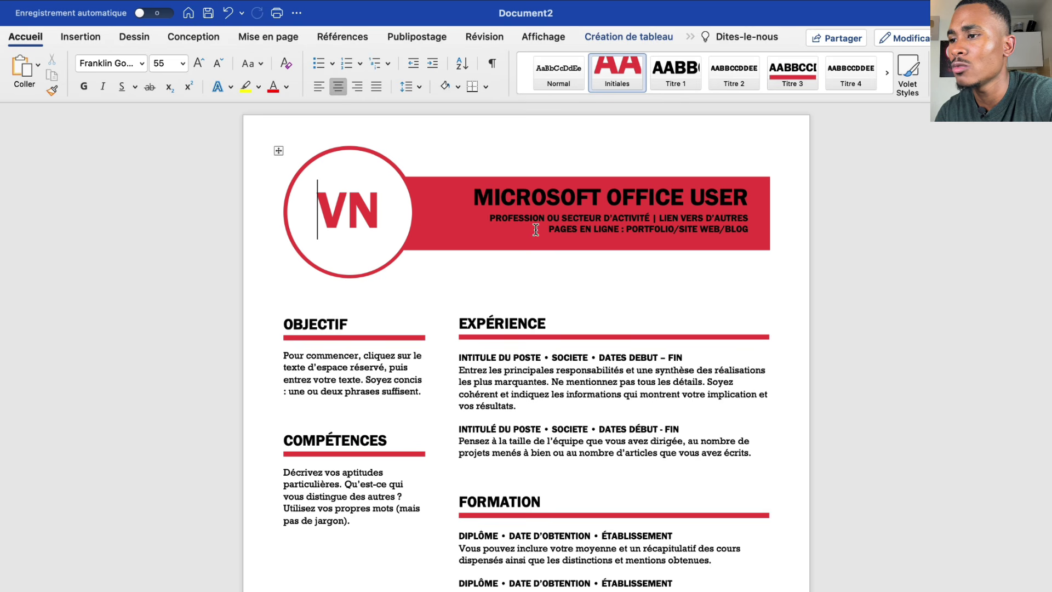
Replace the placeholder name "MICROSOFT OFFICE USER" in the red header banner with the candidate's name
left_click(558, 200)
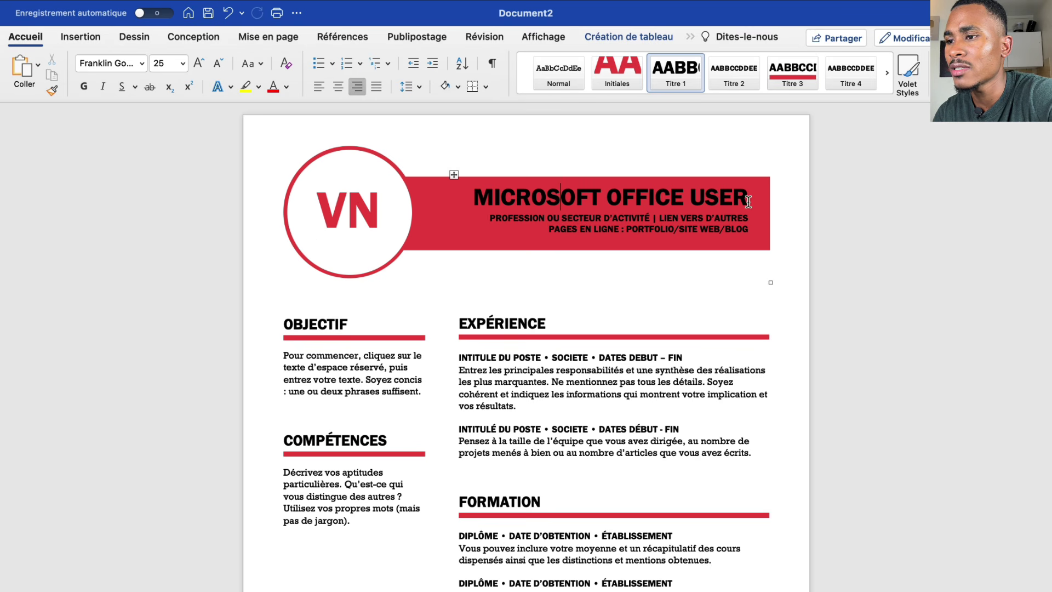
left_click_drag(726, 208, 499, 210)
left_click(499, 210)
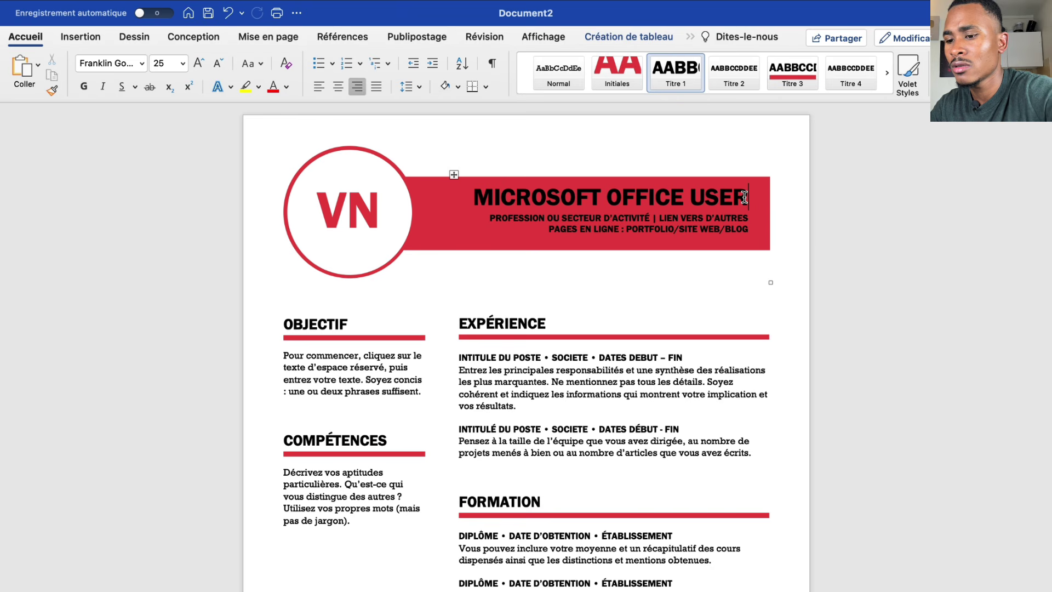
key("BackSpace")
key("BackSpace")
key("BackSpace")
key("BackSpace")
key("BackSpace")
key("BackSpace")
key("BackSpace")
key("BackSpace")
key("BackSpace")
key("BackSpace")
key("BackSpace")
key("BackSpace")
key("BackSpace")
key("BackSpace")
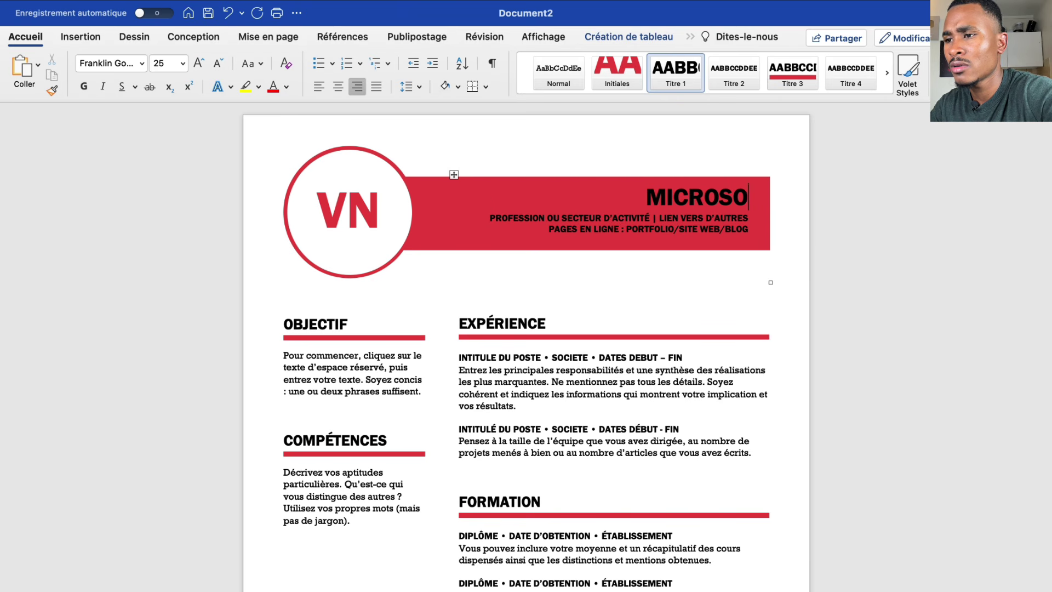
key("BackSpace")
key("BackSpace")
key("BackSpace")
key("BackSpace")
key("BackSpace")
key("BackSpace")
key("BackSpace")
type("ALB")
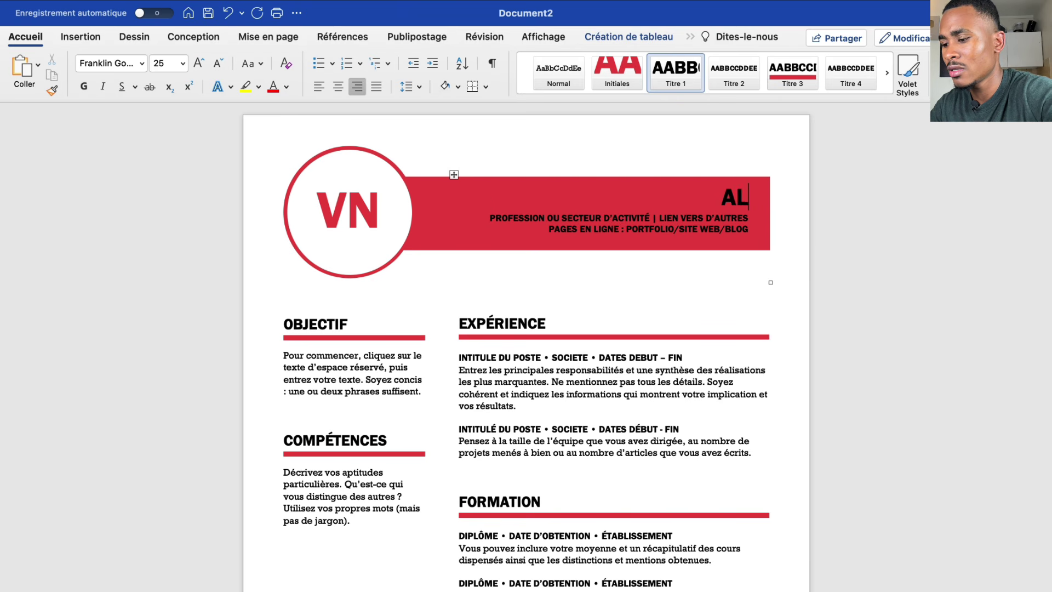
key("BackSpace")
key("BackSpace")
key("BackSpace")
type("B")
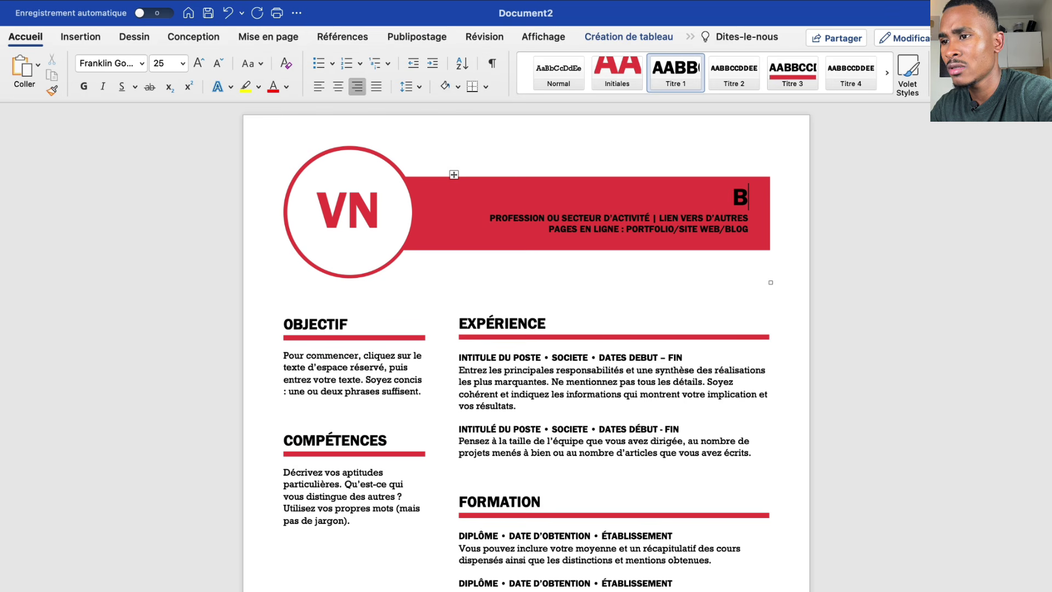
type("OYGALSEN")
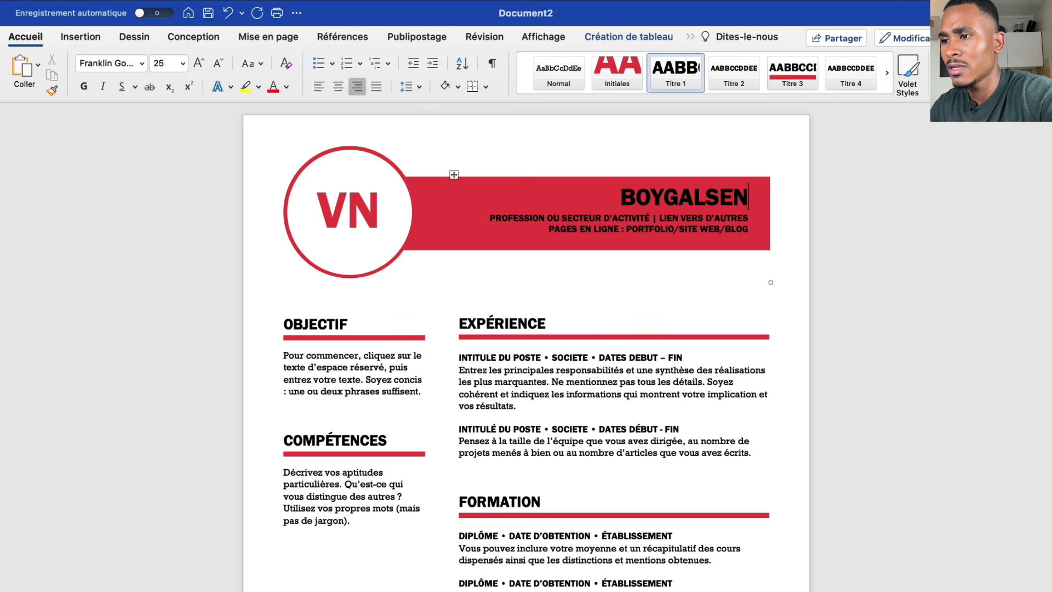
Replace the profession and links line under the name with "ETUDIANT EN PREMIERE ANNEE DE LICENCE MATHEMATIQUE"
left_click(689, 217)
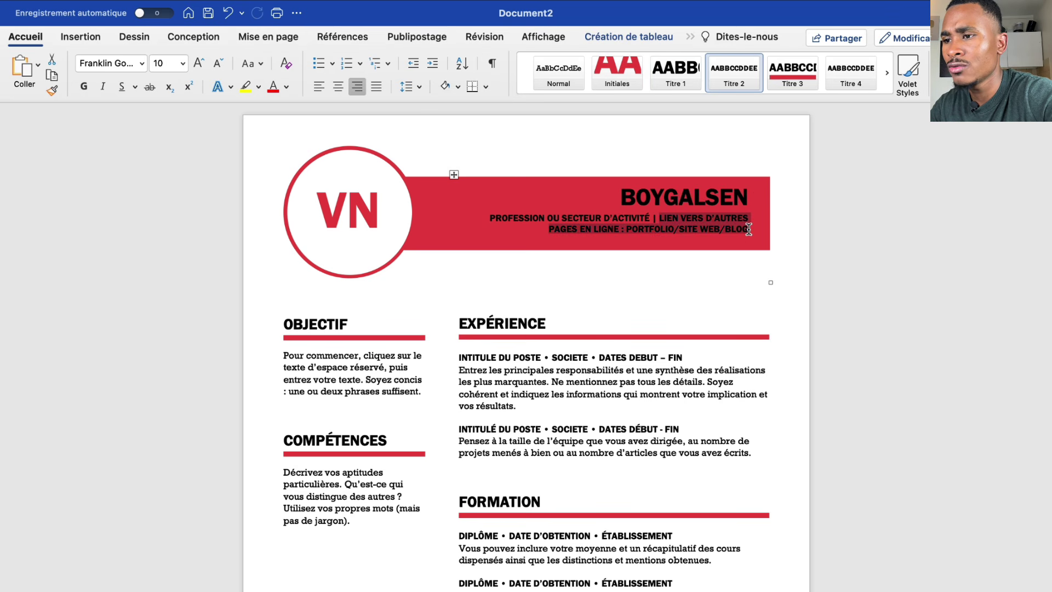
left_click_drag(749, 229, 552, 223)
type("E")
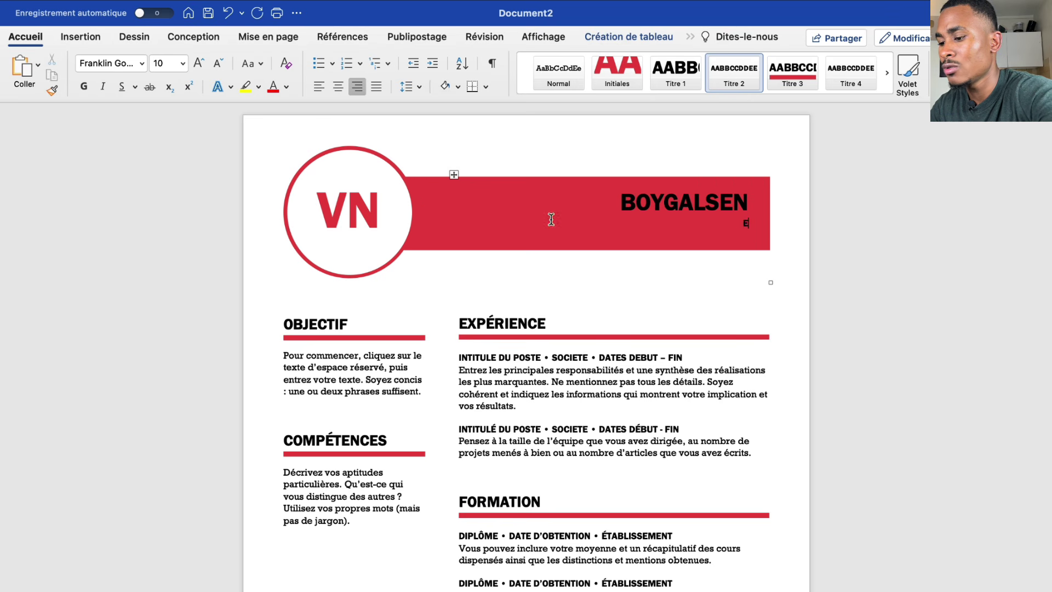
type("TUD")
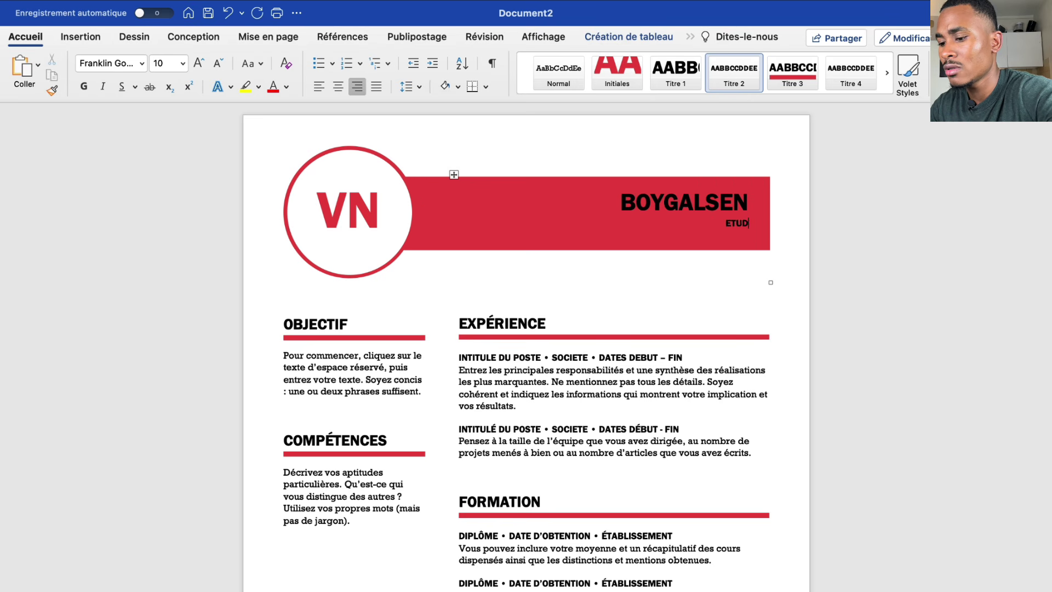
type("IANT EN DE")
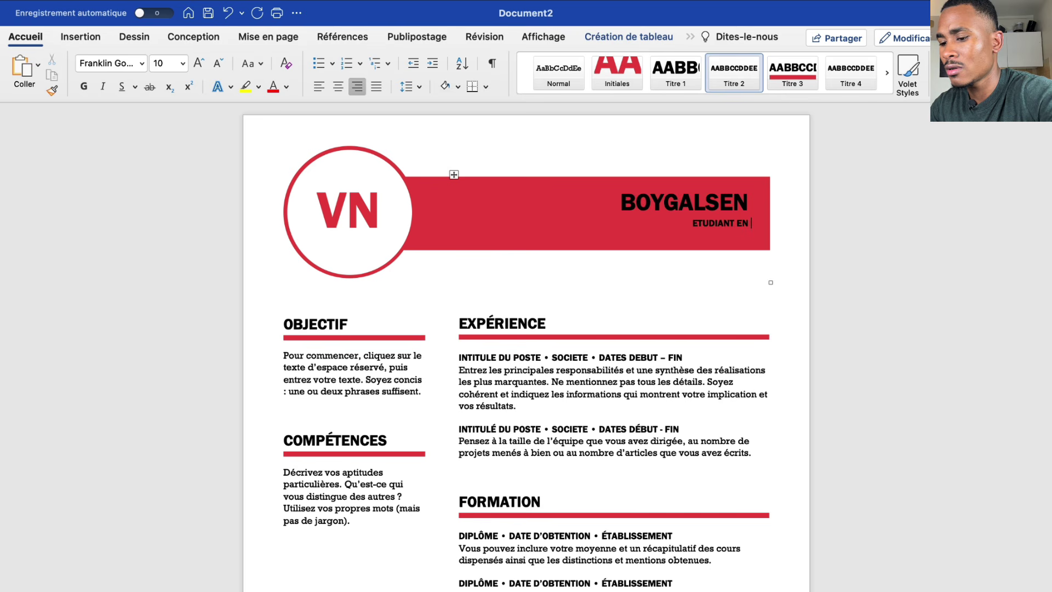
key("BackSpace")
key("BackSpace")
type("O")
key("BackSpace")
type("PREM")
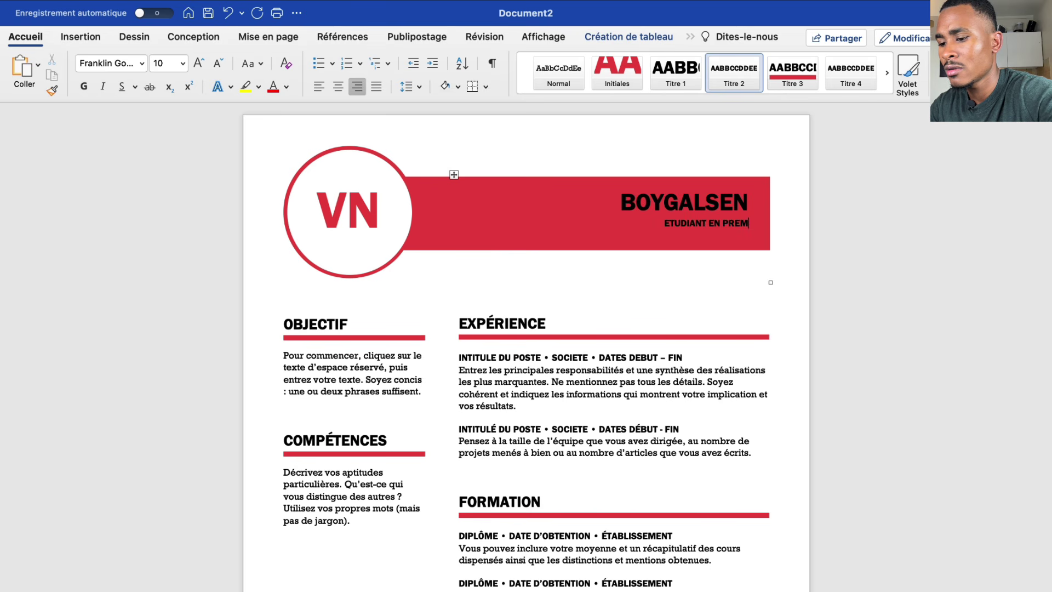
type("IERE ANNEE")
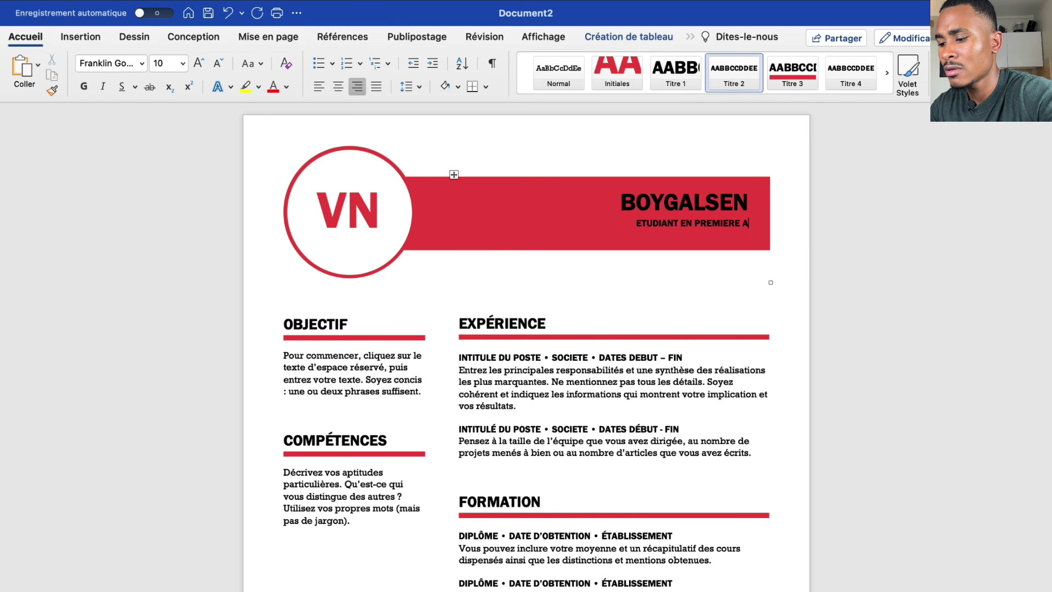
key("BackSpace")
key("BackSpace")
type("NEE")
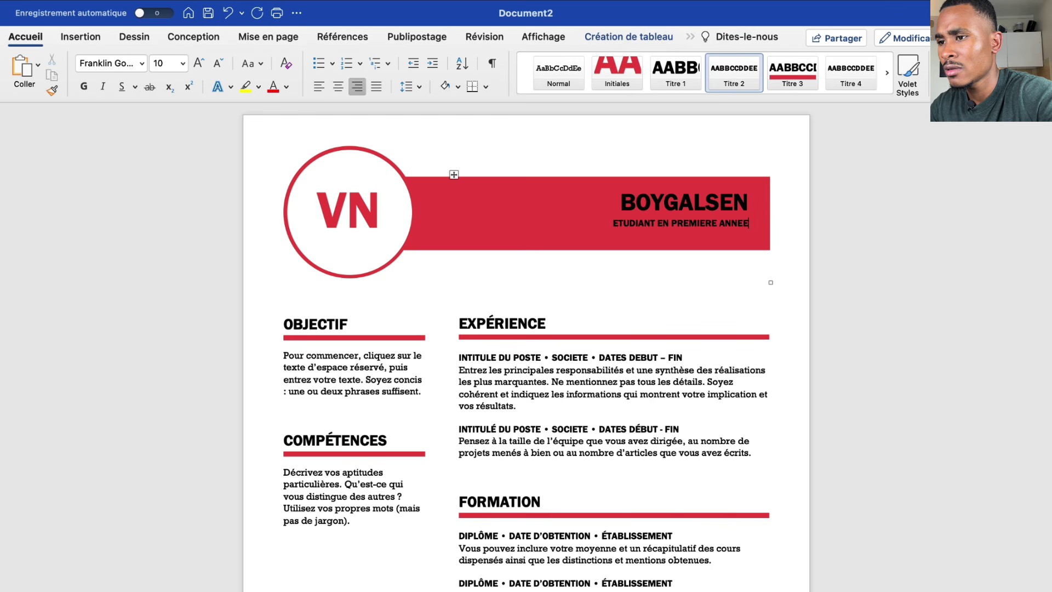
type(" DE LICENC")
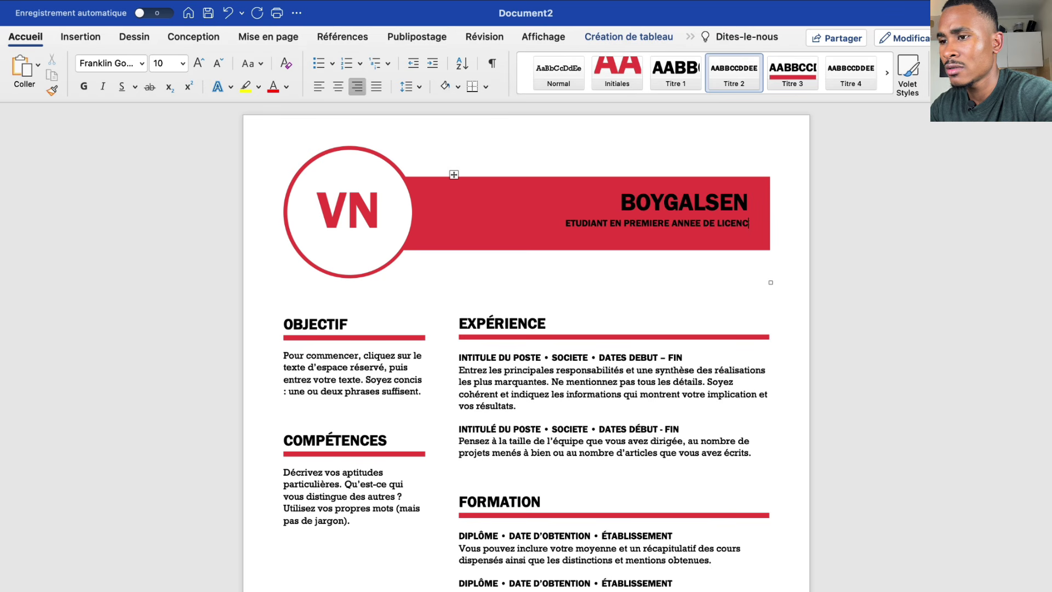
type("E MATHEMATIQUE")
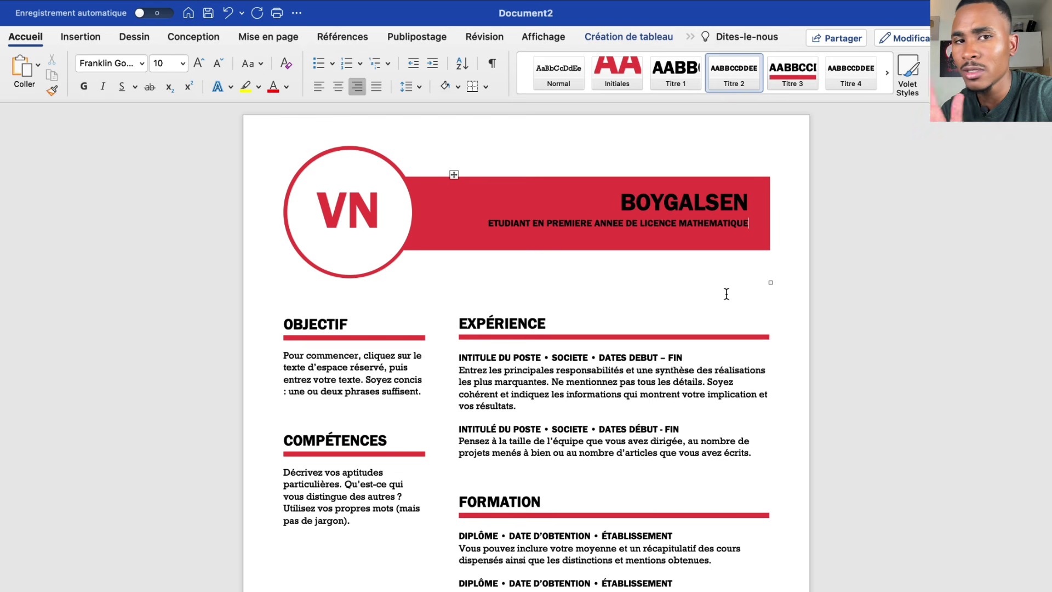
Set the job title of the first entry under EXPÉRIENCE to "VENDEUR"
scroll(694, 450, "down", 1)
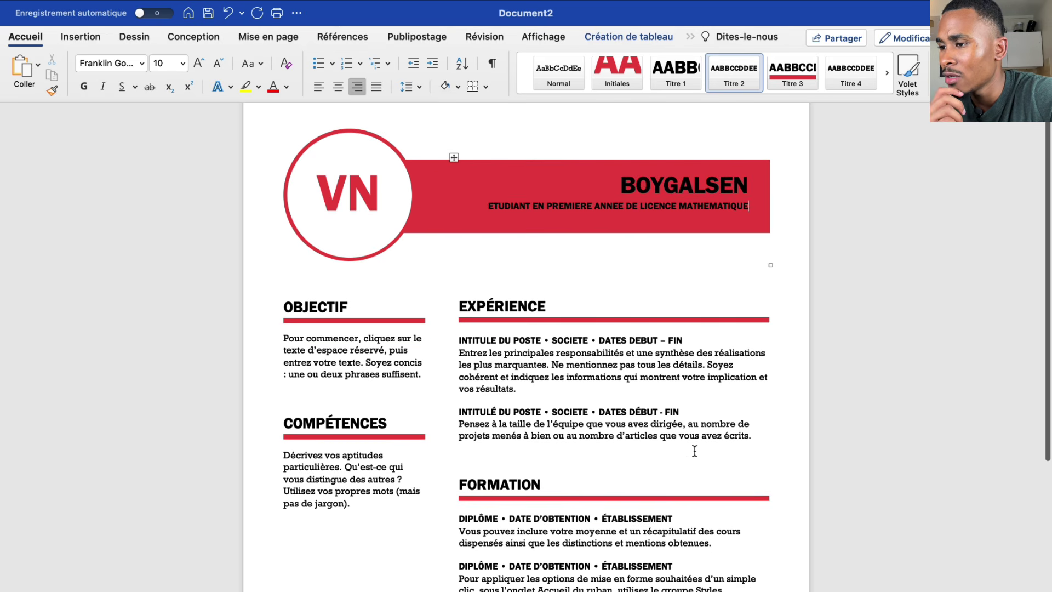
double_click(543, 301)
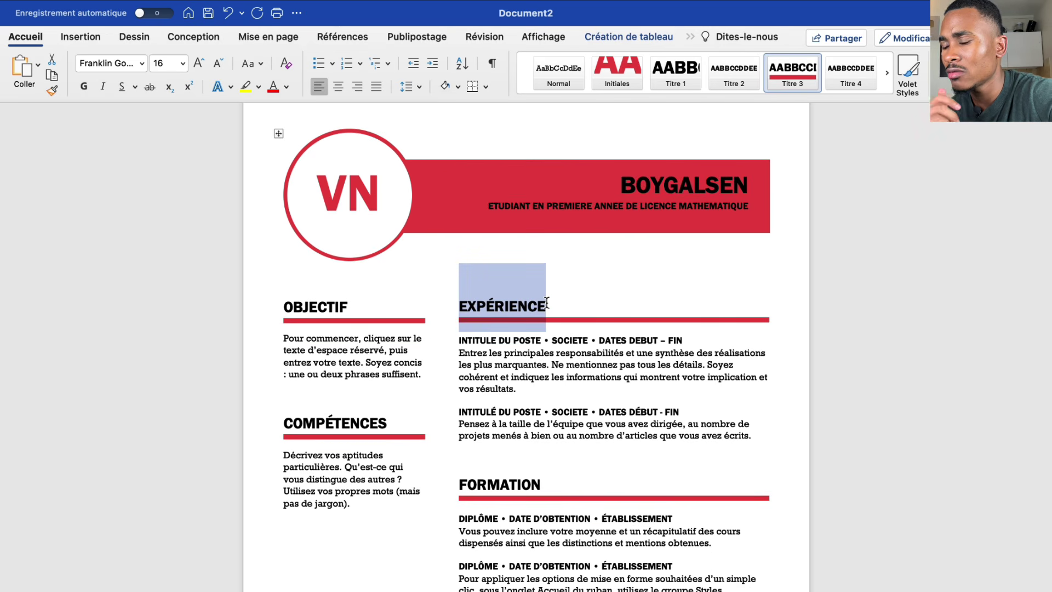
scroll(550, 398, "down", 1)
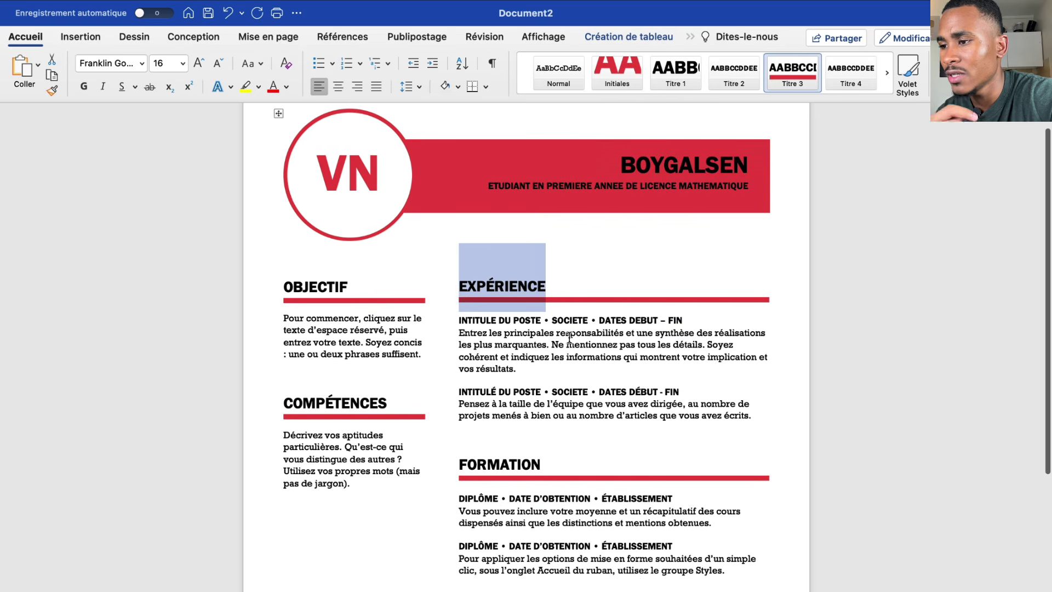
left_click(573, 345)
left_click(514, 323)
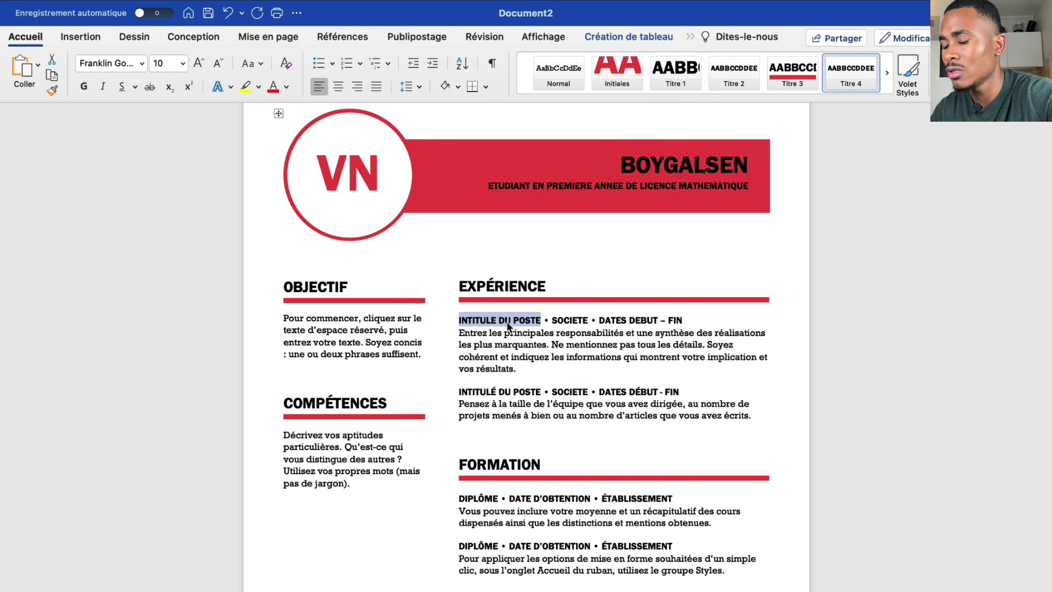
type("VENDEUR")
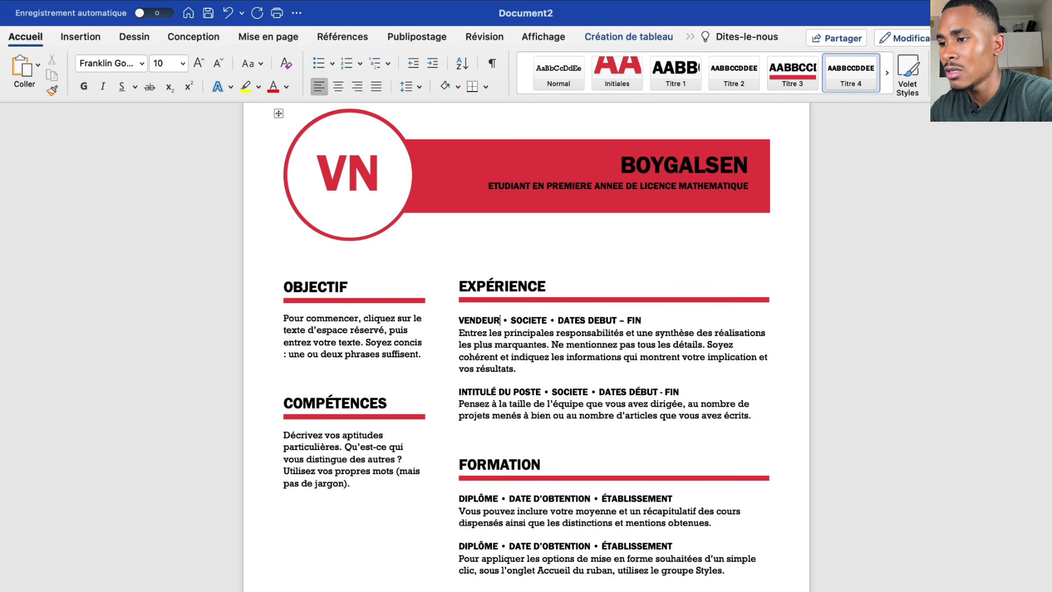
Delete the SOCIETE placeholder and its separator bullet from the VENDEUR experience entry
left_click(548, 320)
key("BackSpace")
key("BackSpace")
key("BackSpace")
key("BackSpace")
key("BackSpace")
key("BackSpace")
key("BackSpace")
key("BackSpace")
key("BackSpace")
key("BackSpace")
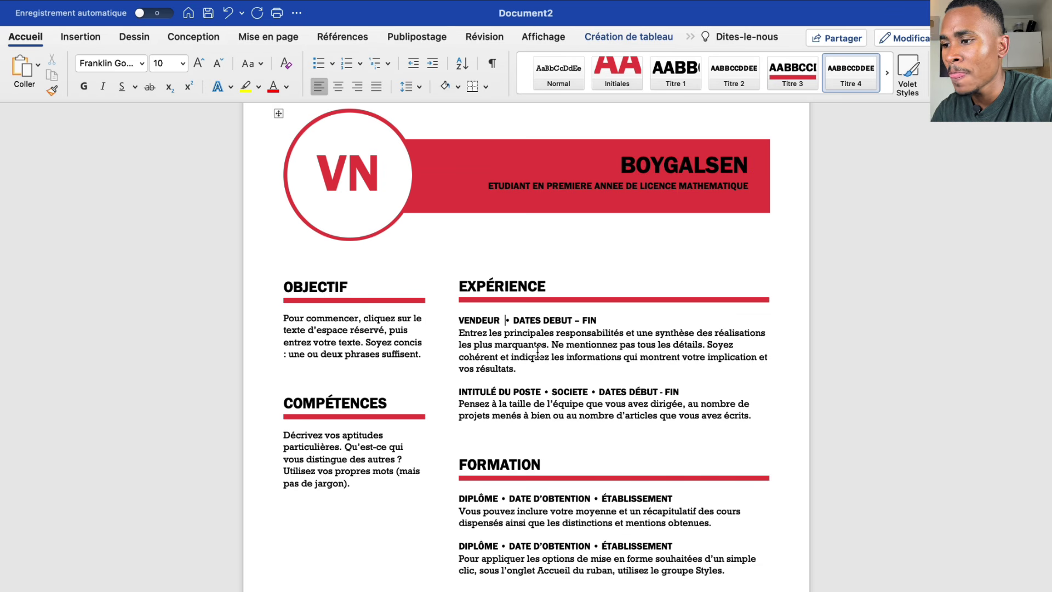
Examine the placeholder entries in the EXPÉRIENCE, FORMATION and volunteer experience sections
scroll(538, 351, "down", 1)
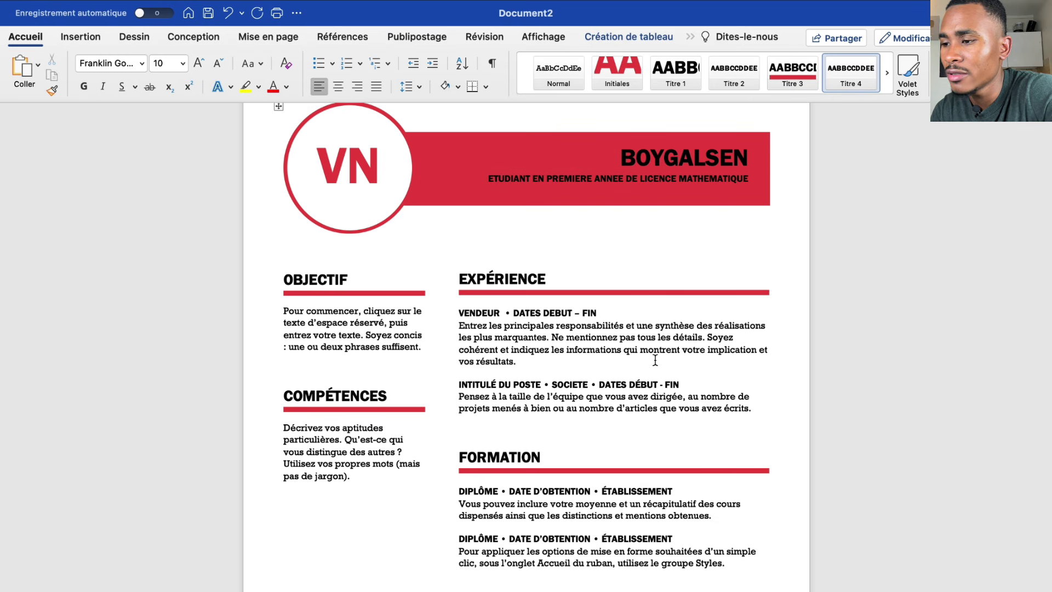
scroll(548, 326, "down", 2)
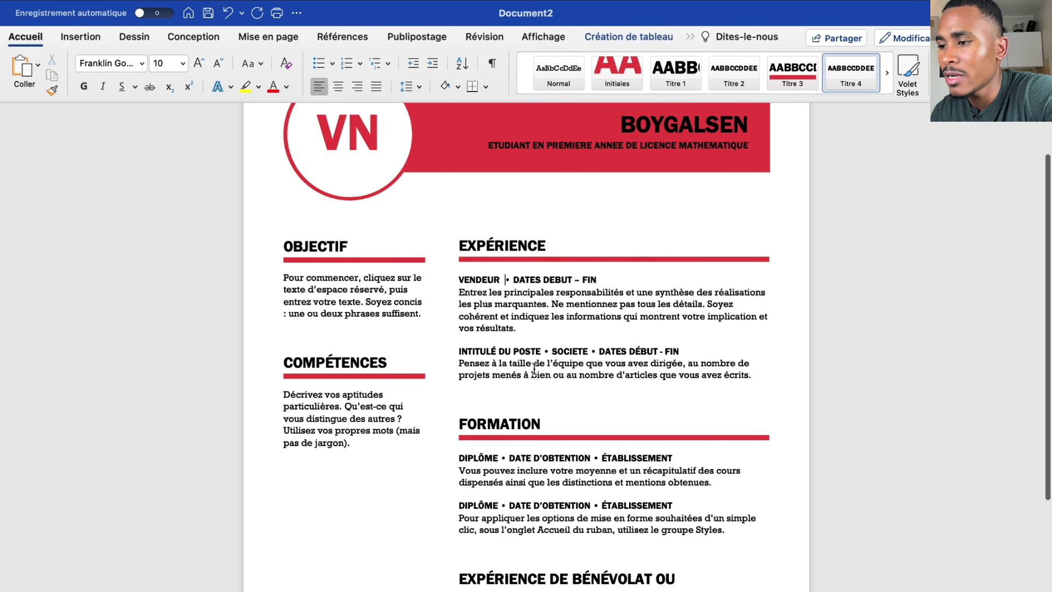
scroll(536, 360, "down", 5)
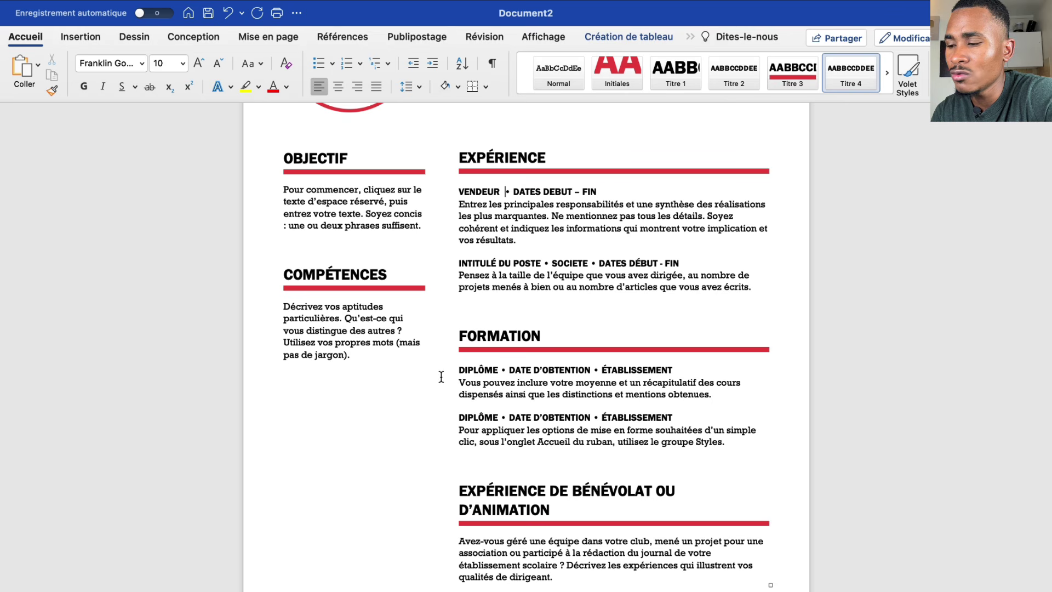
double_click(481, 370)
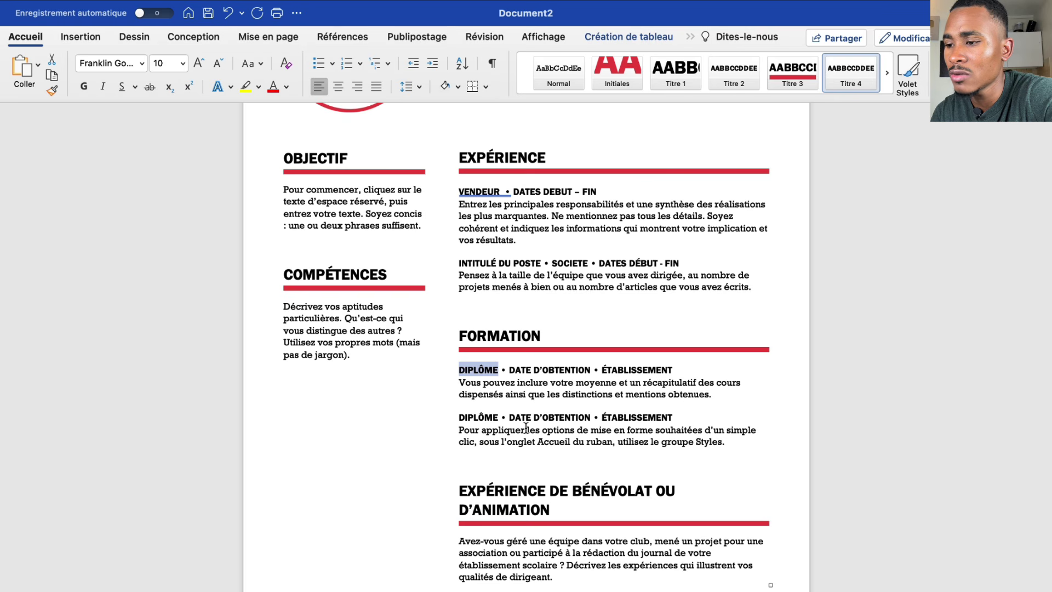
scroll(527, 427, "down", 1)
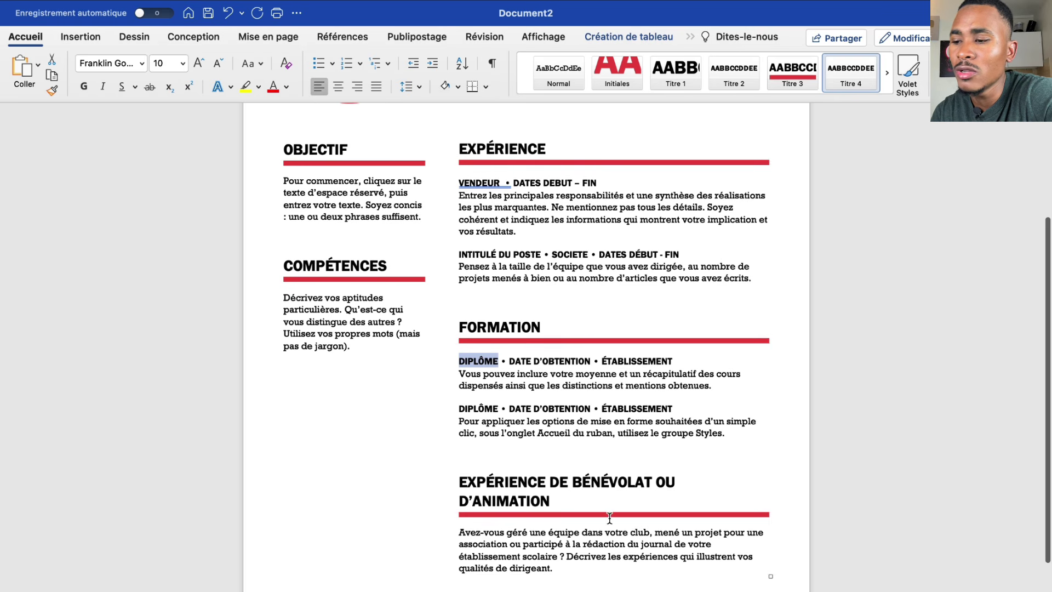
scroll(535, 271, "up", 5)
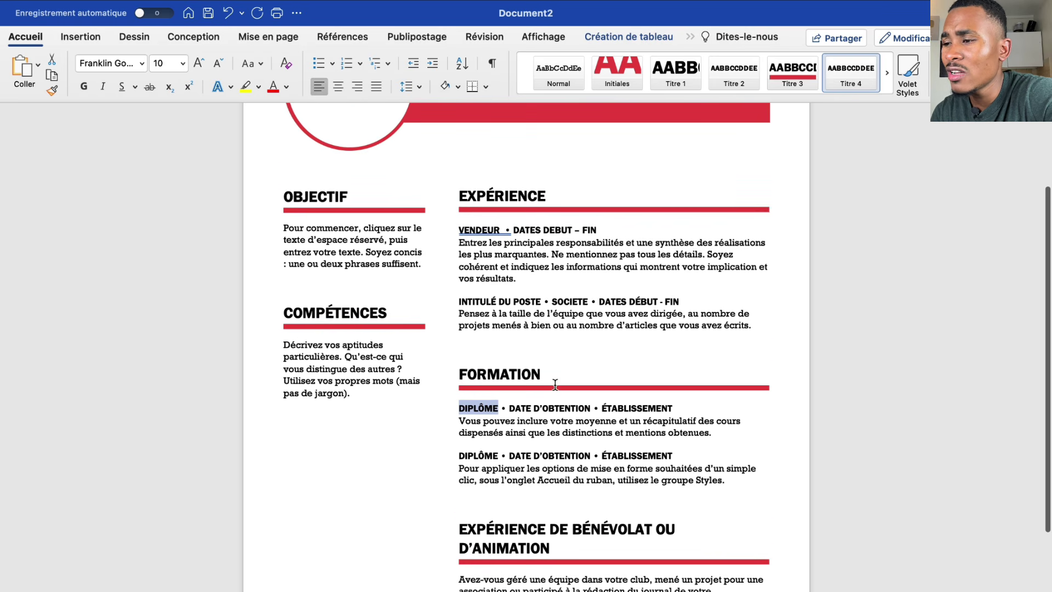
scroll(535, 270, "up", 1)
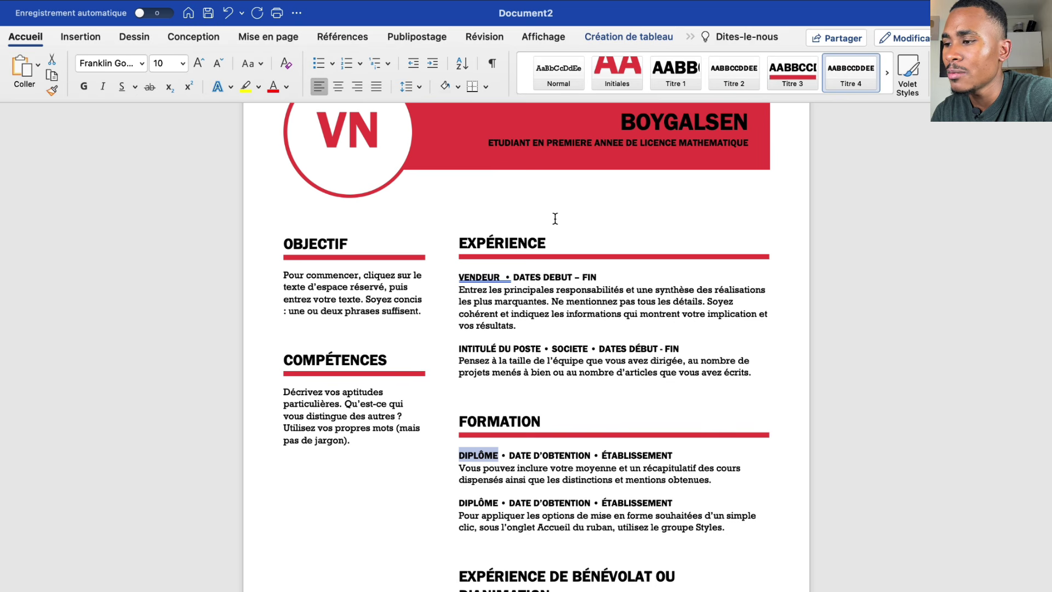
Delete the COMPÉTENCES section, removing both its heading and its description text
triple_click(387, 360)
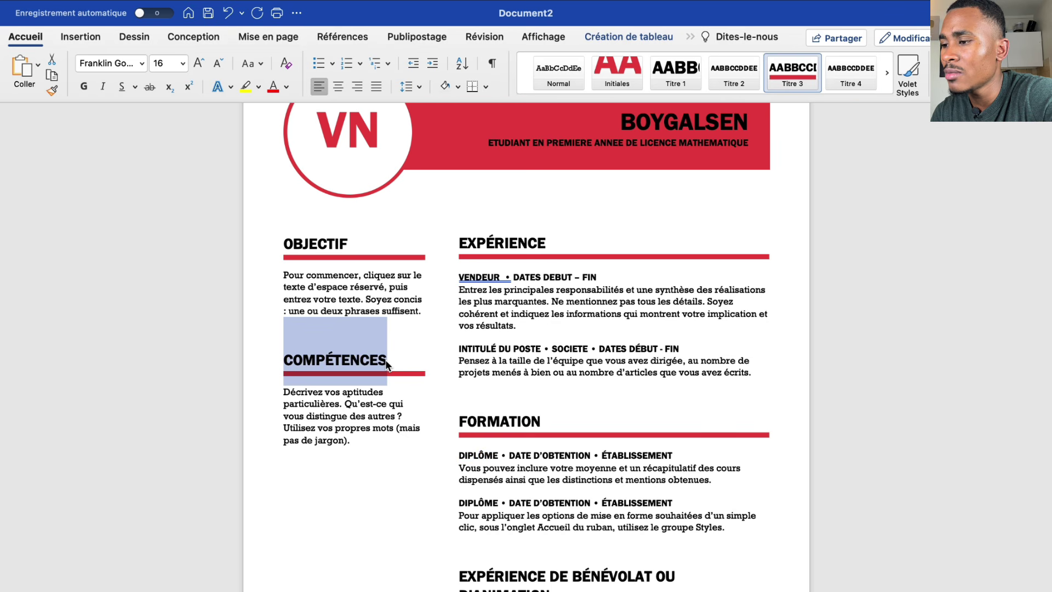
triple_click(363, 435)
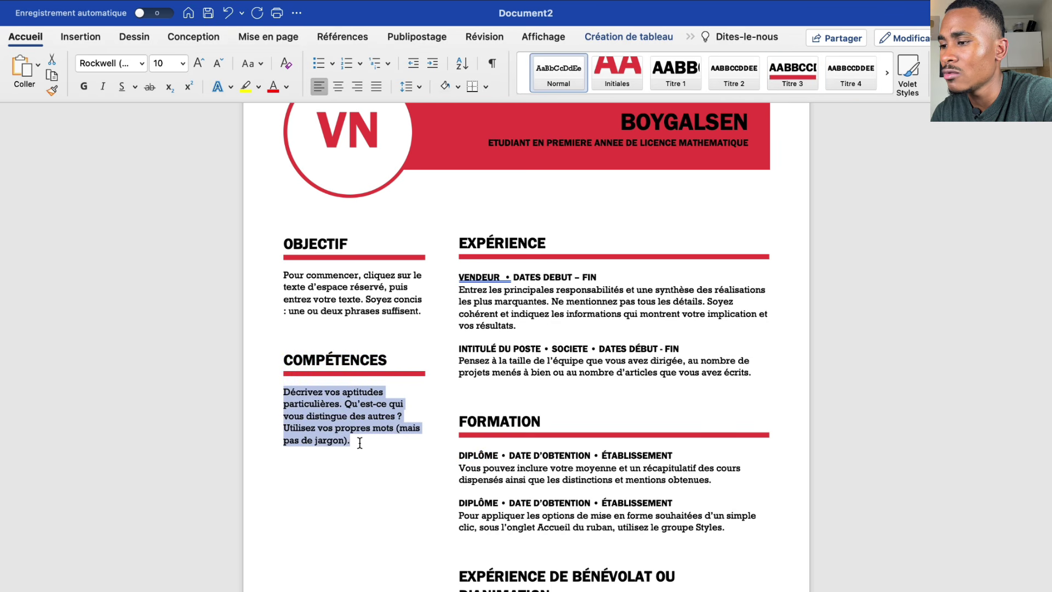
triple_click(293, 376)
key("BackSpace")
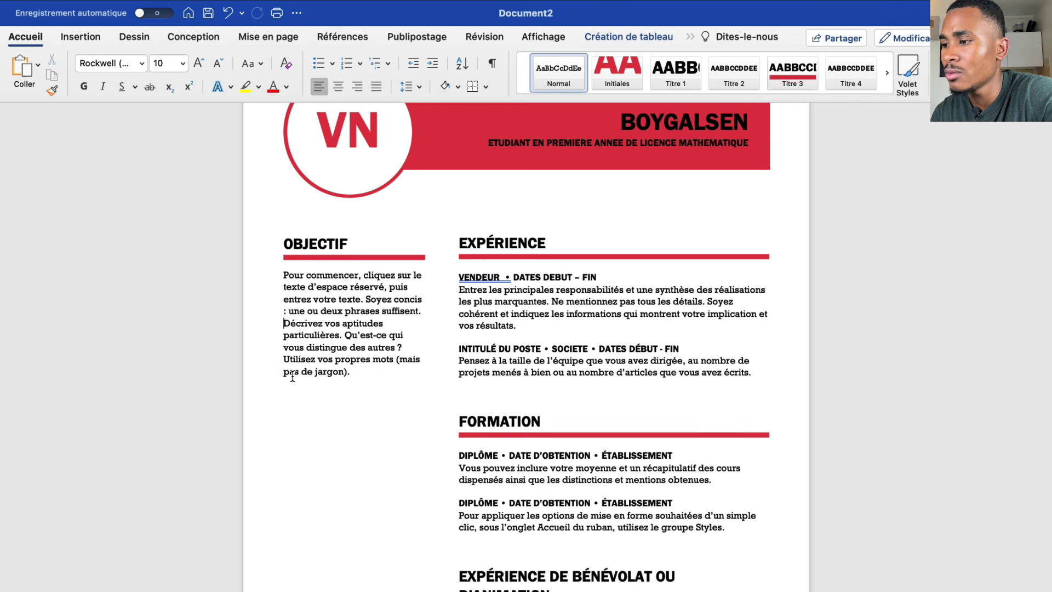
left_click(360, 375, "shift")
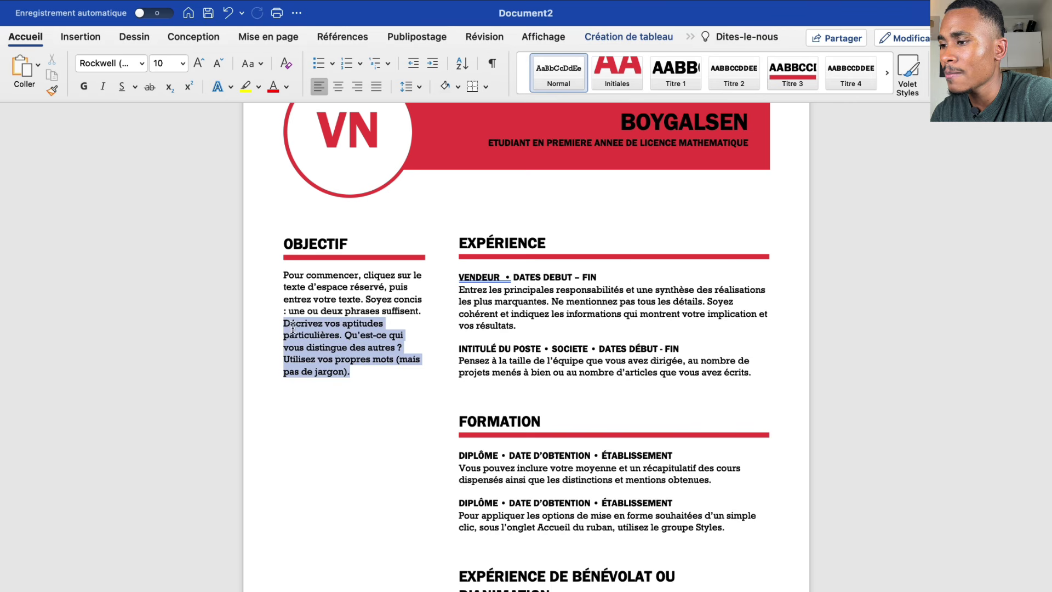
left_click(285, 317)
left_click(286, 324)
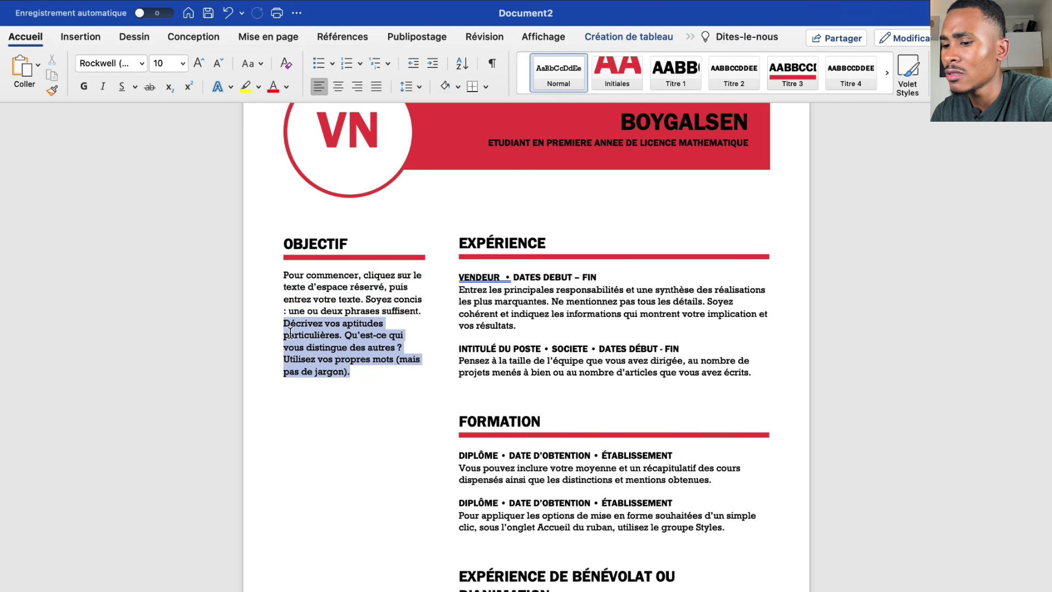
key("BackSpace")
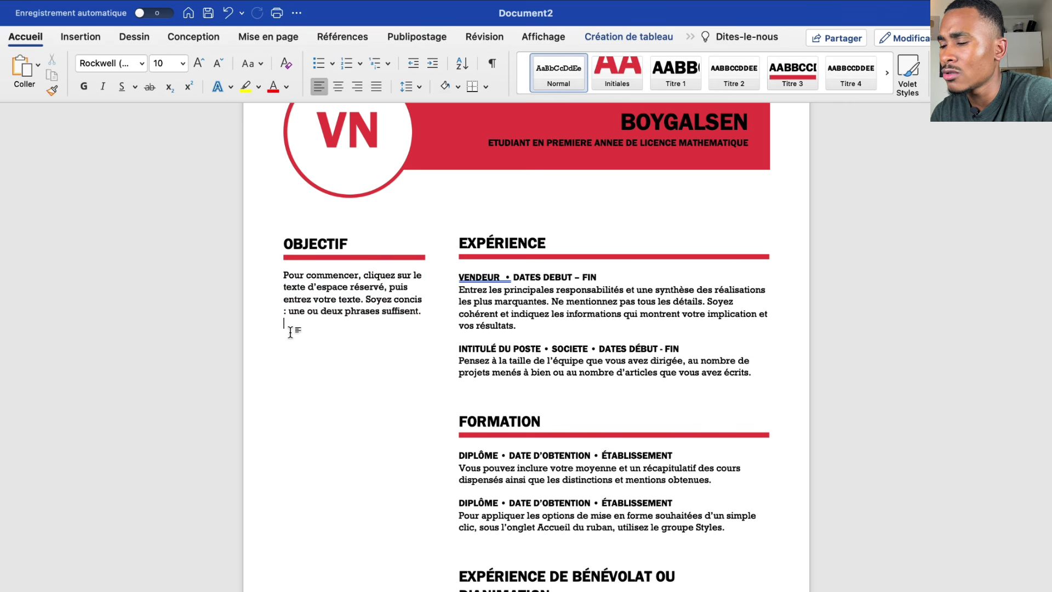
Replace the EXPÉRIENCE section heading with "COMPETENCES"
left_click(467, 345)
left_click(554, 301)
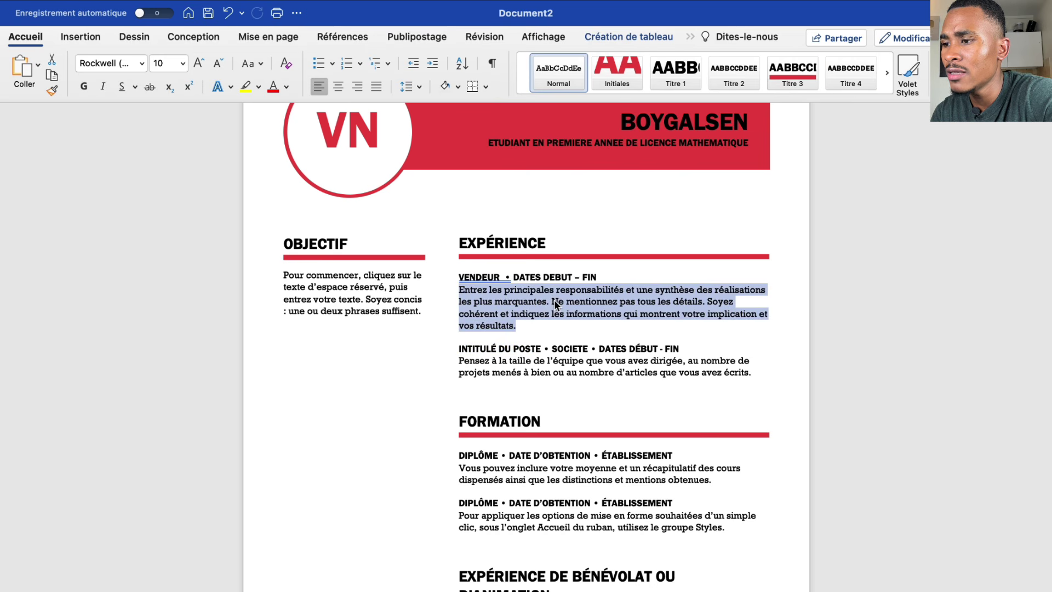
left_click(548, 242)
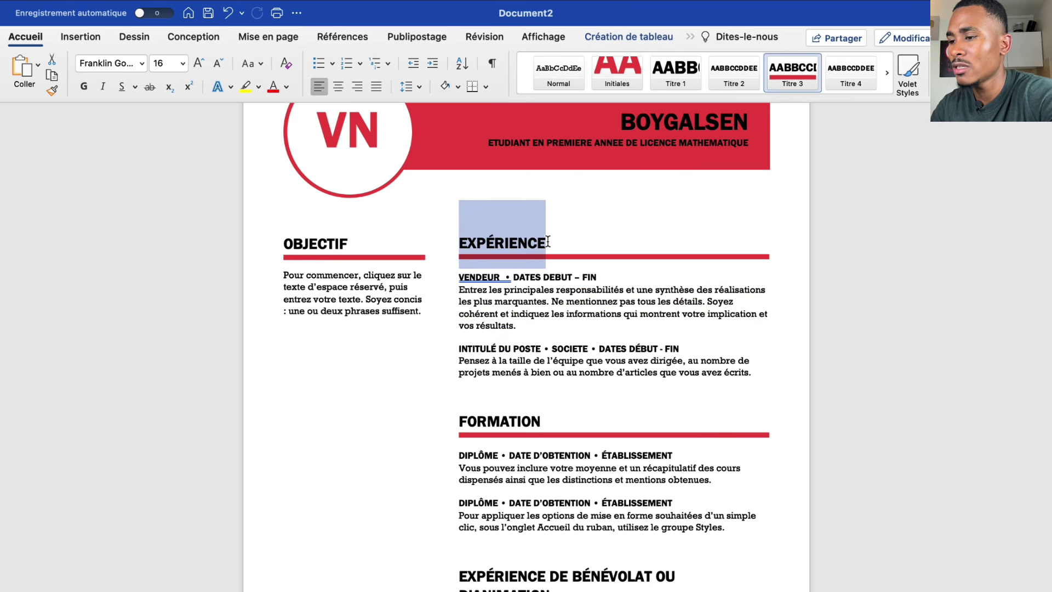
type("COMPETEN")
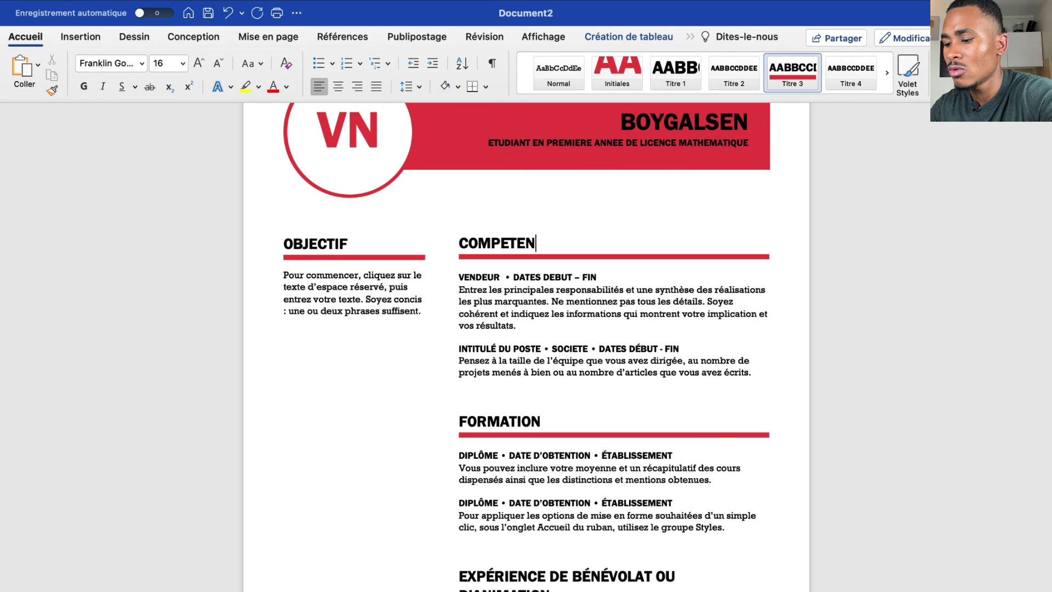
type("CES")
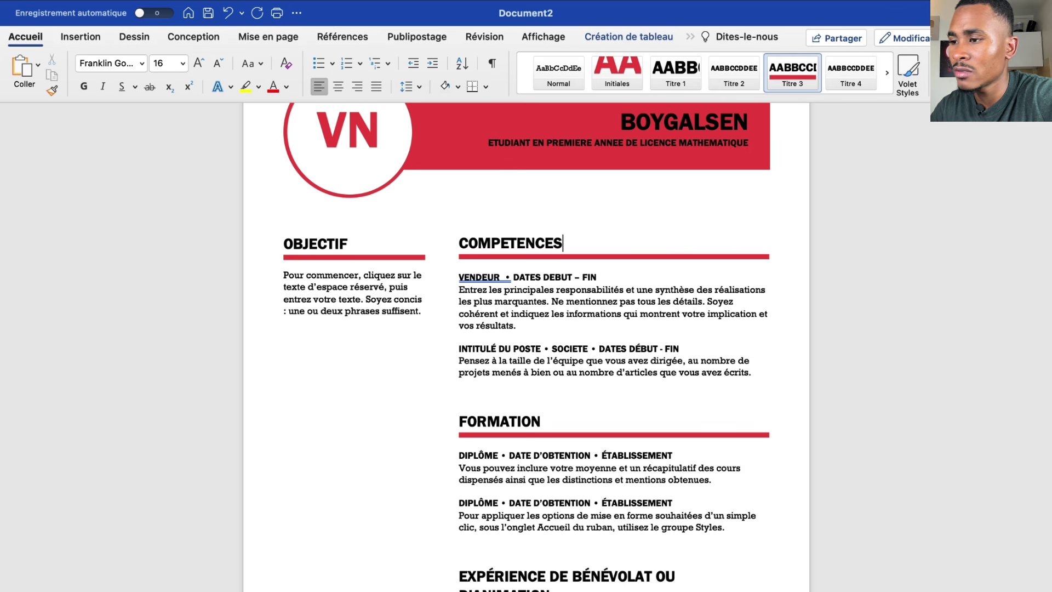
Delete the whole INTITULÉ DU POSTE entry and the VENDEUR title line under COMPETENCES
triple_click(522, 319)
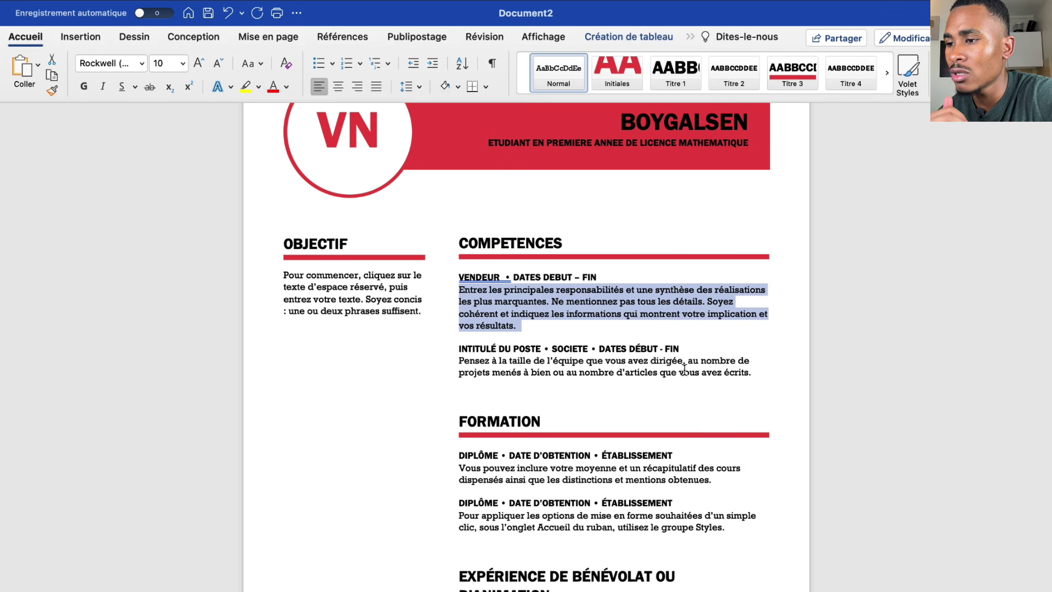
left_click_drag(752, 373, 535, 304)
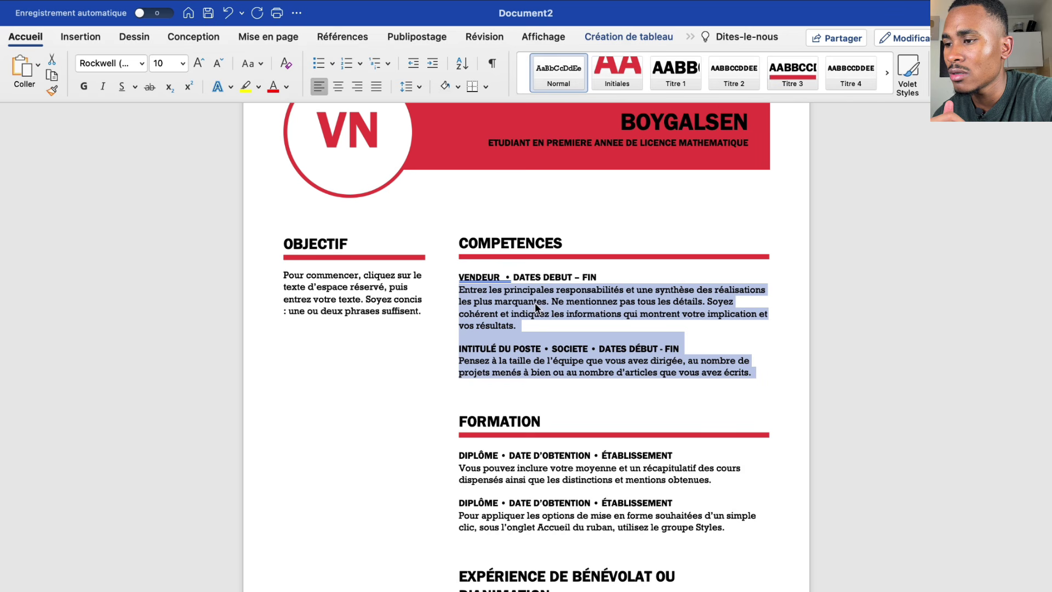
left_click_drag(755, 373, 513, 345)
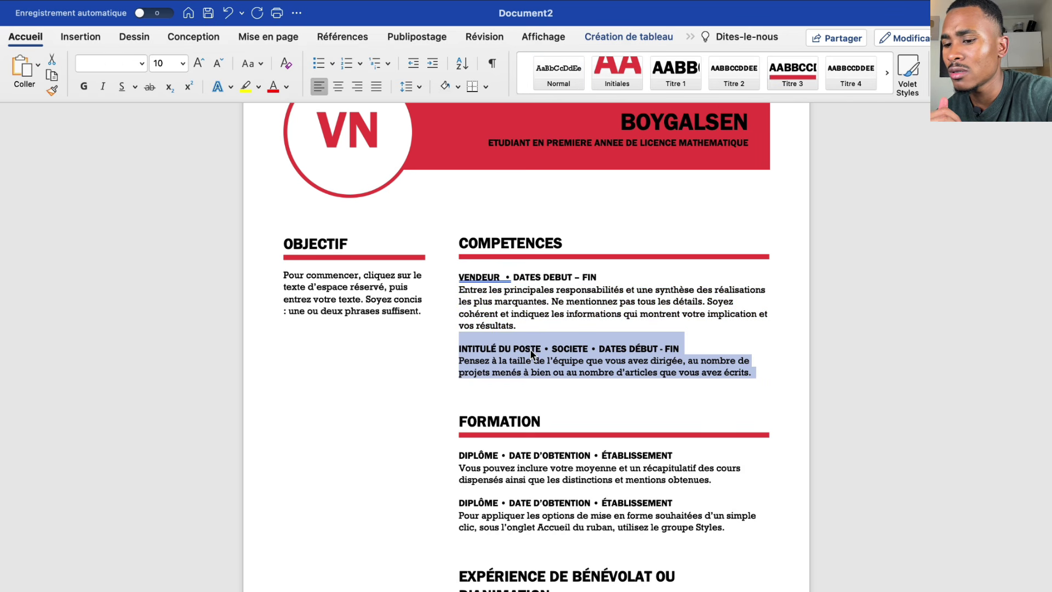
key("BackSpace")
left_click_drag(601, 273, 459, 281)
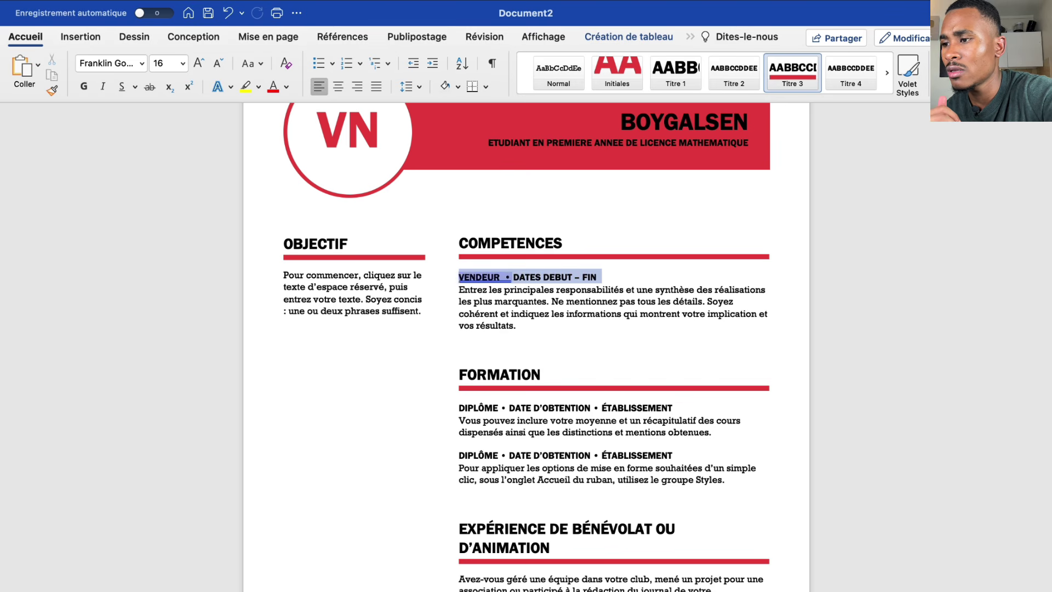
key("BackSpace")
Replace the description under COMPETENCES with "Capacité à s'adapter tres vite dans une équipe" and add an empty line below it
triple_click(521, 306)
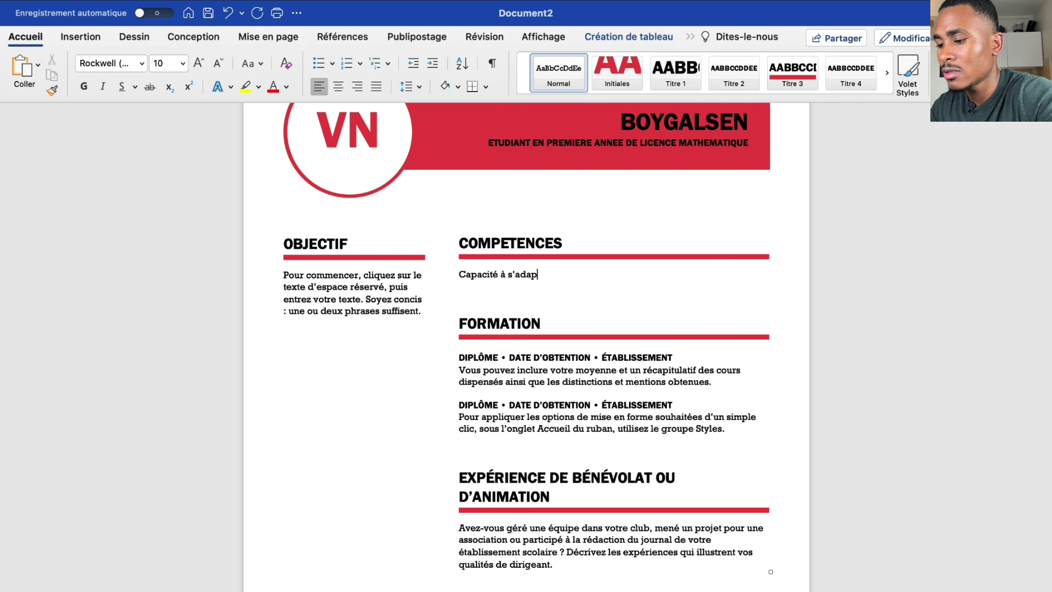
type("vite dans une équipe")
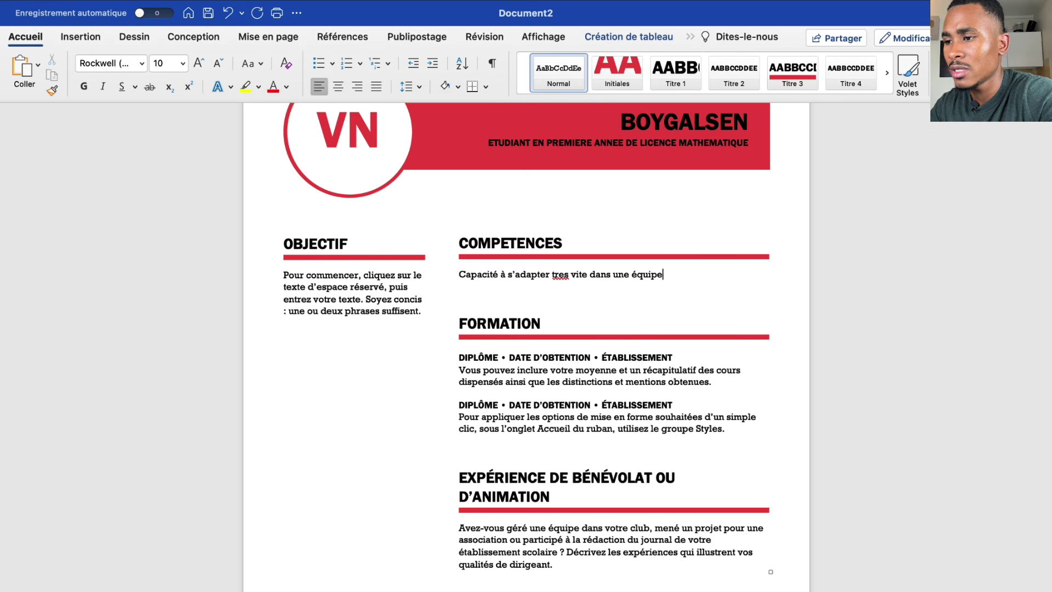
key("Return")
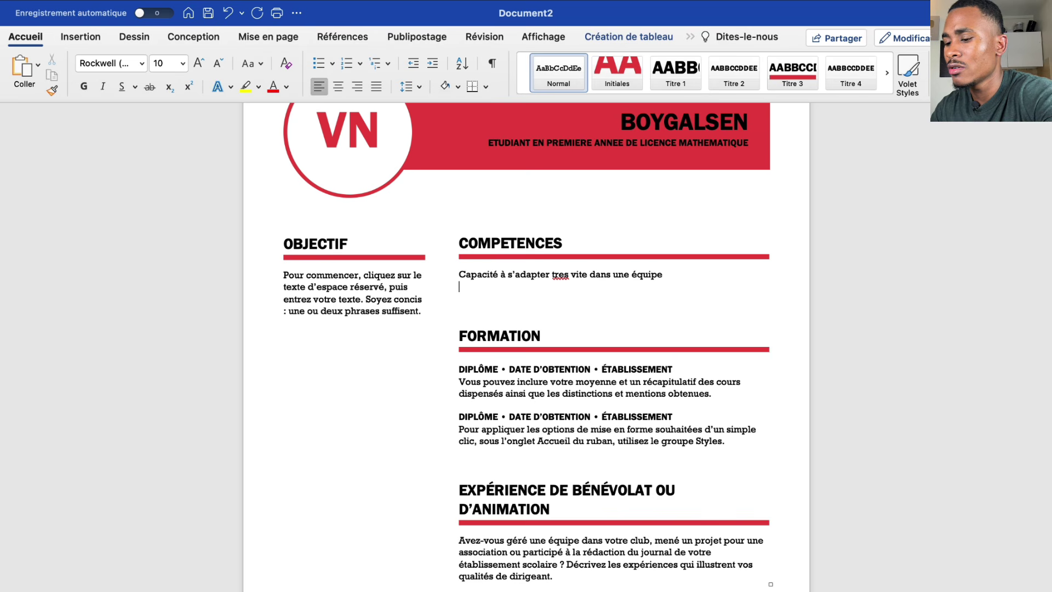
type("rIGOUREU")
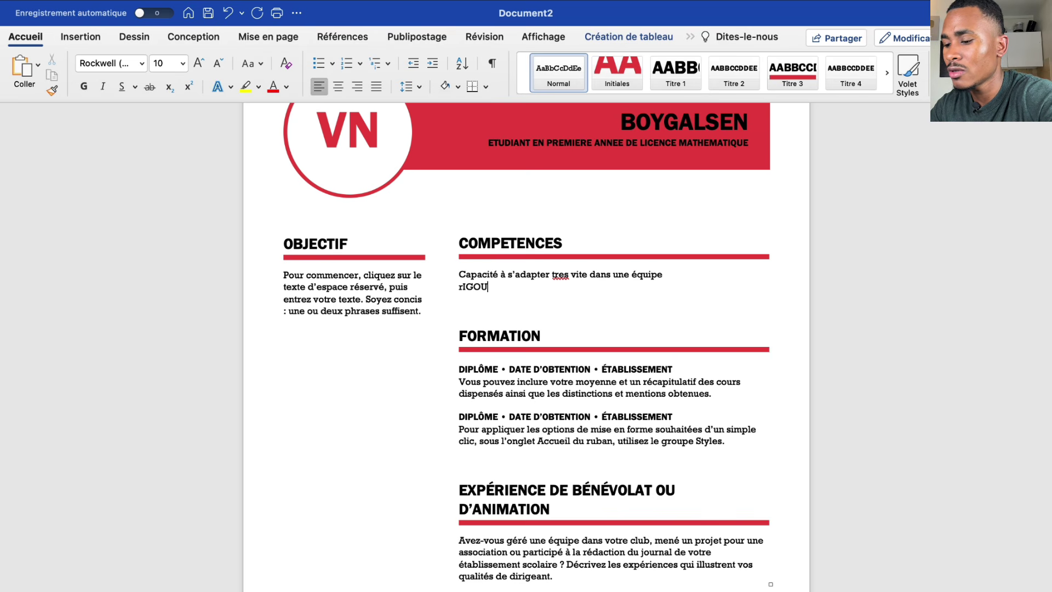
key("BackSpace")
key("BackSpace")
key("BackSpace")
key("BackSpace")
key("BackSpace")
key("BackSpace")
key("BackSpace")
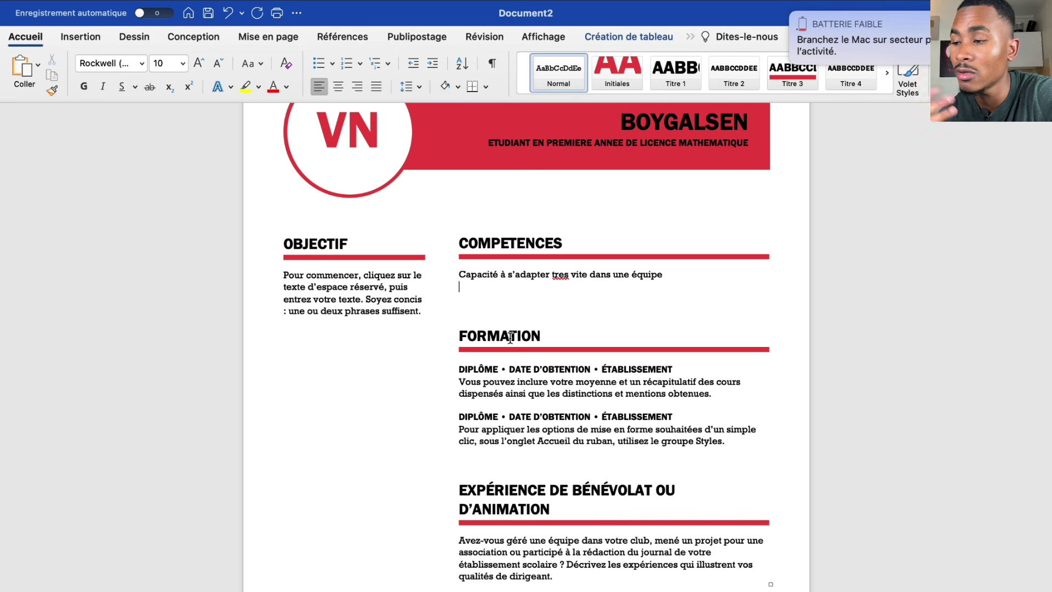
Examine the remaining CV sections and the contact placeholders in the first-page footer, returning to the document body
scroll(475, 357, "up", 3)
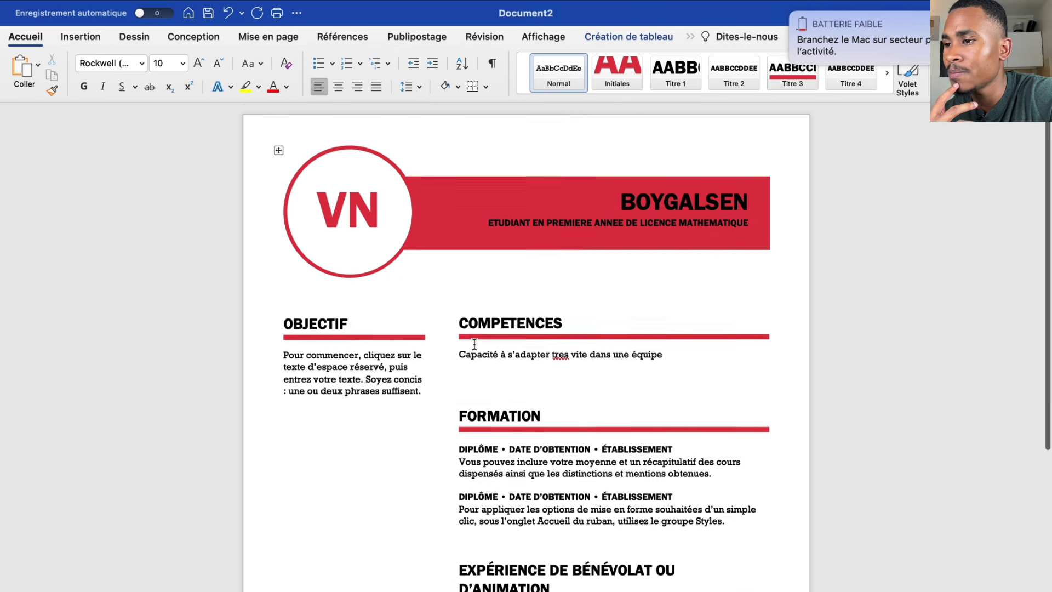
scroll(476, 356, "down", 8)
scroll(475, 342, "down", 2)
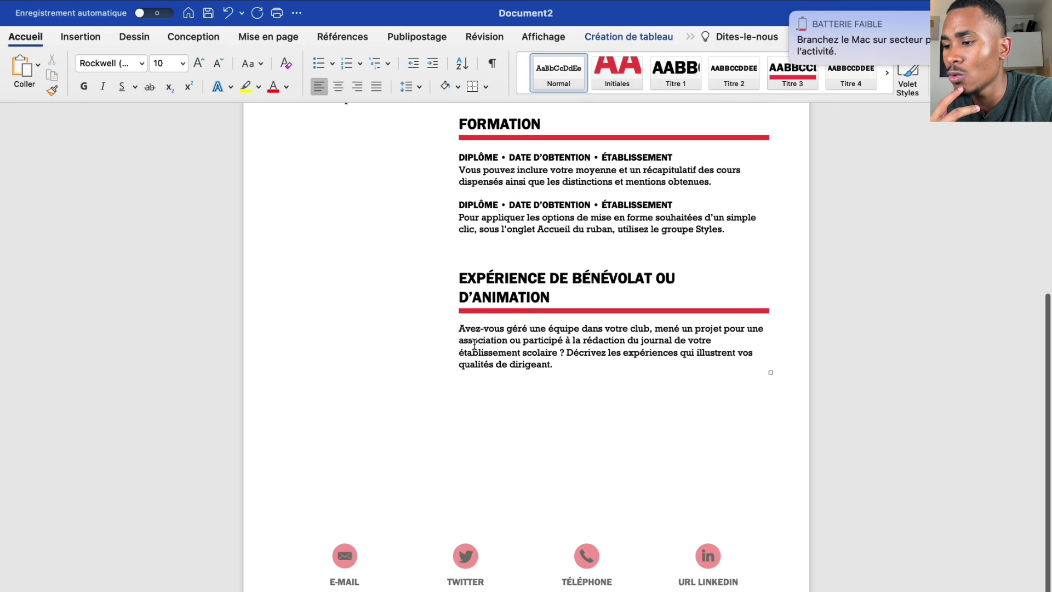
double_click(344, 584)
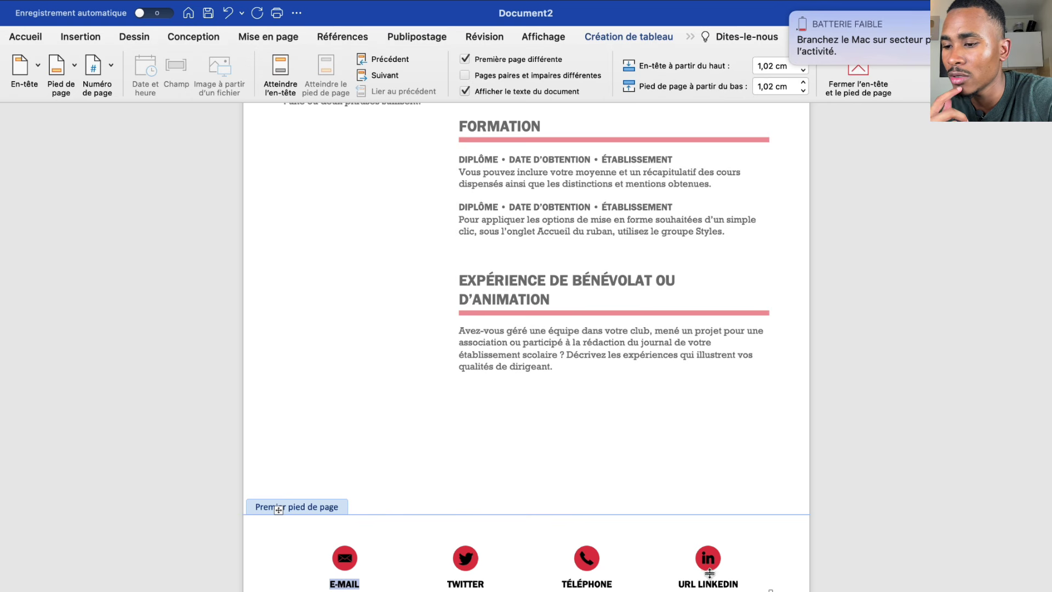
double_click(368, 399)
scroll(368, 399, "up", 5)
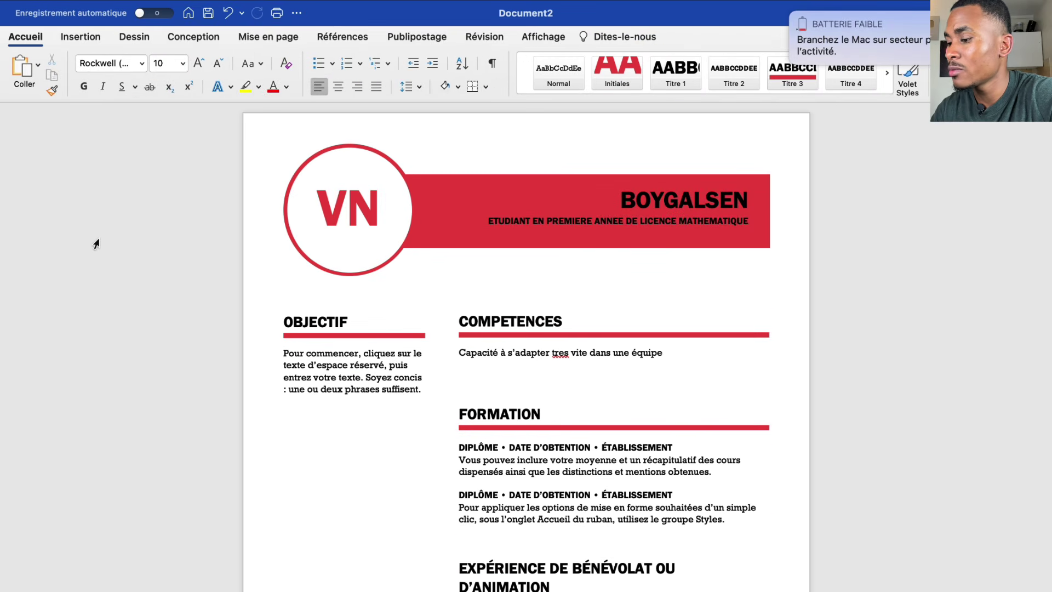
Leave full-screen view and switch to Google Chrome using the "Personne 1" profile
key("ctrl+super+f")
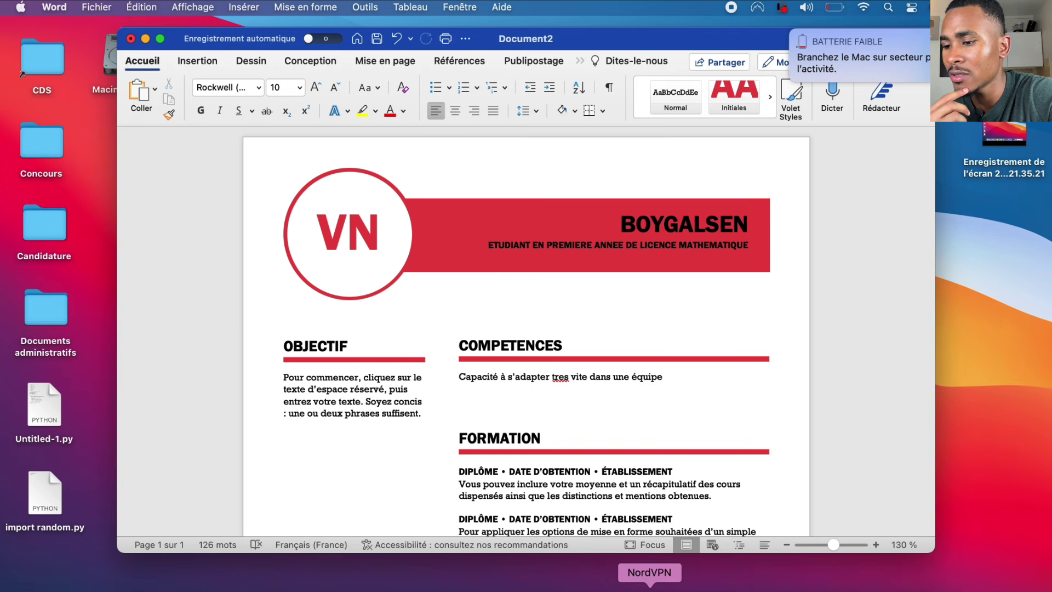
left_click(295, 586)
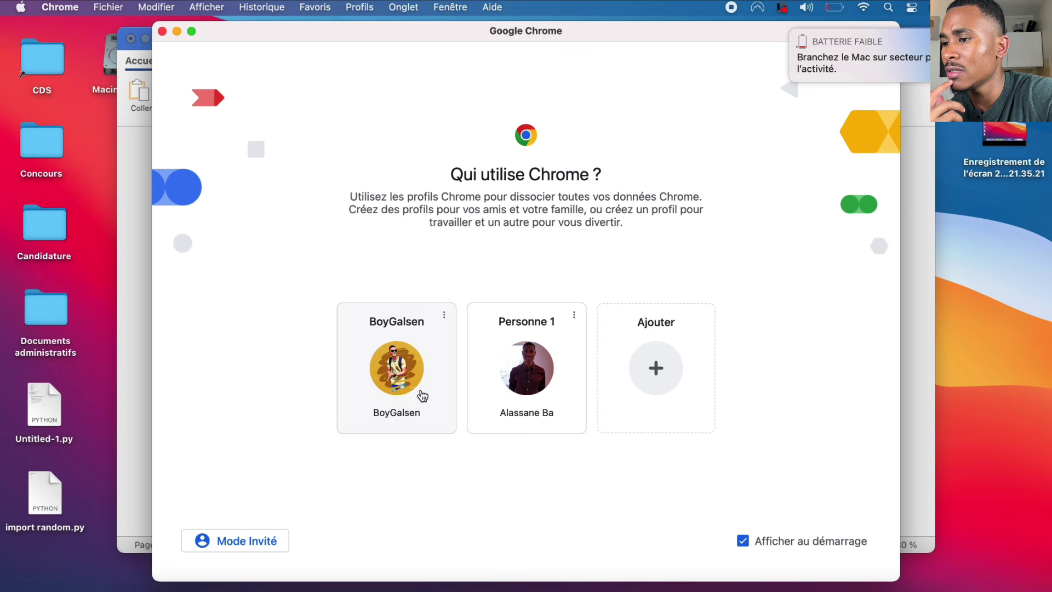
left_click(525, 373)
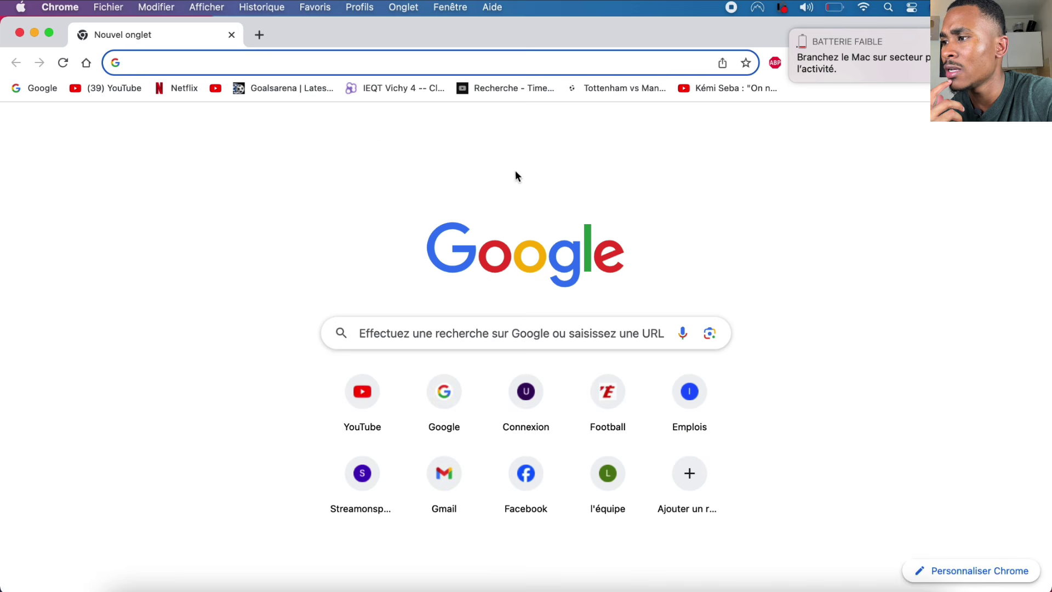
Search Google for "CANVA" and open the Canva website from the main result
left_click(449, 338)
type("CA")
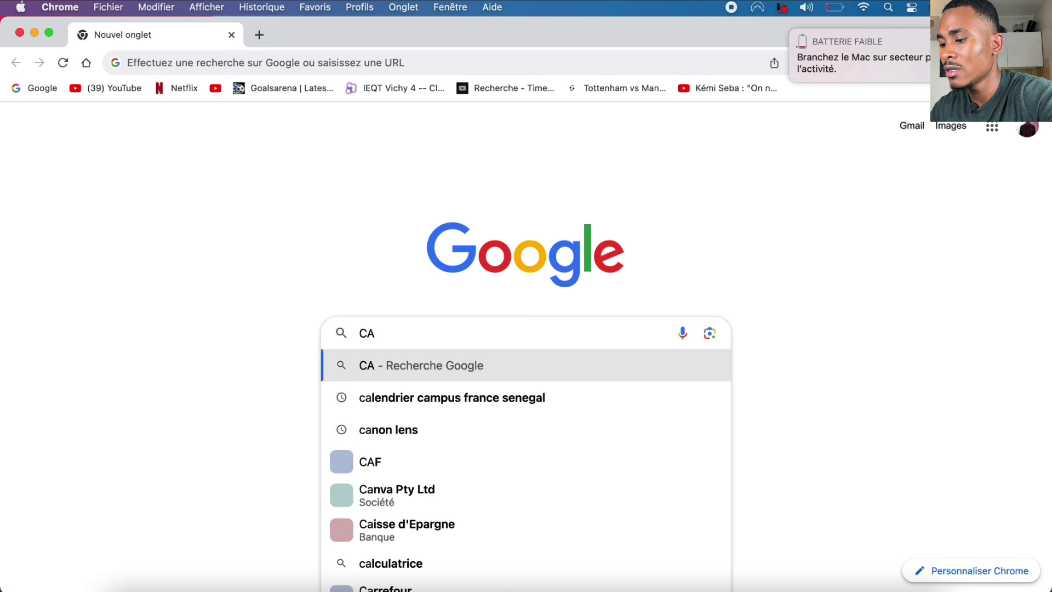
type("NVA")
key("Return")
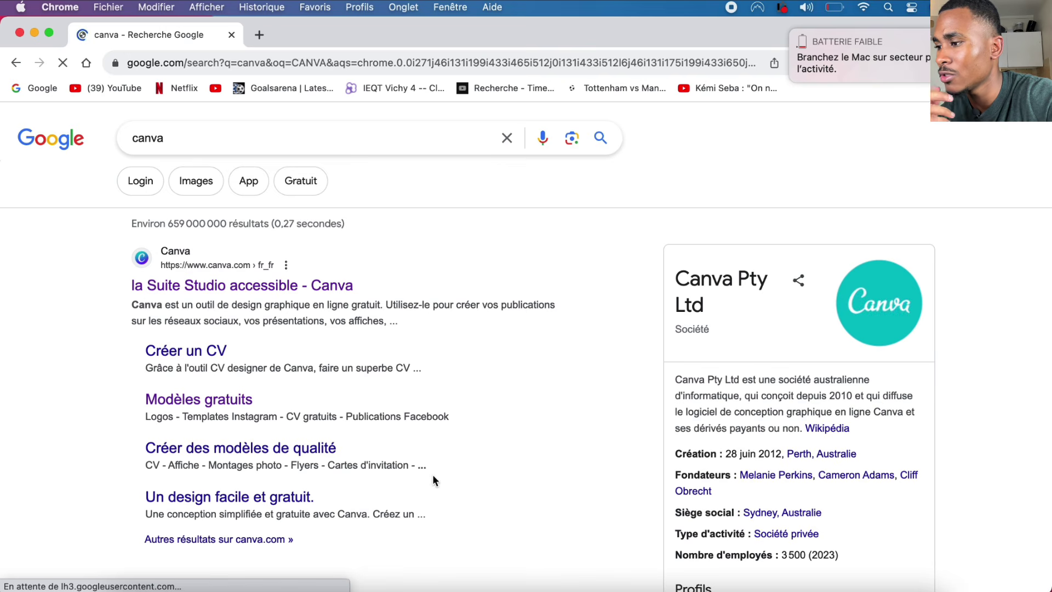
left_click(197, 285)
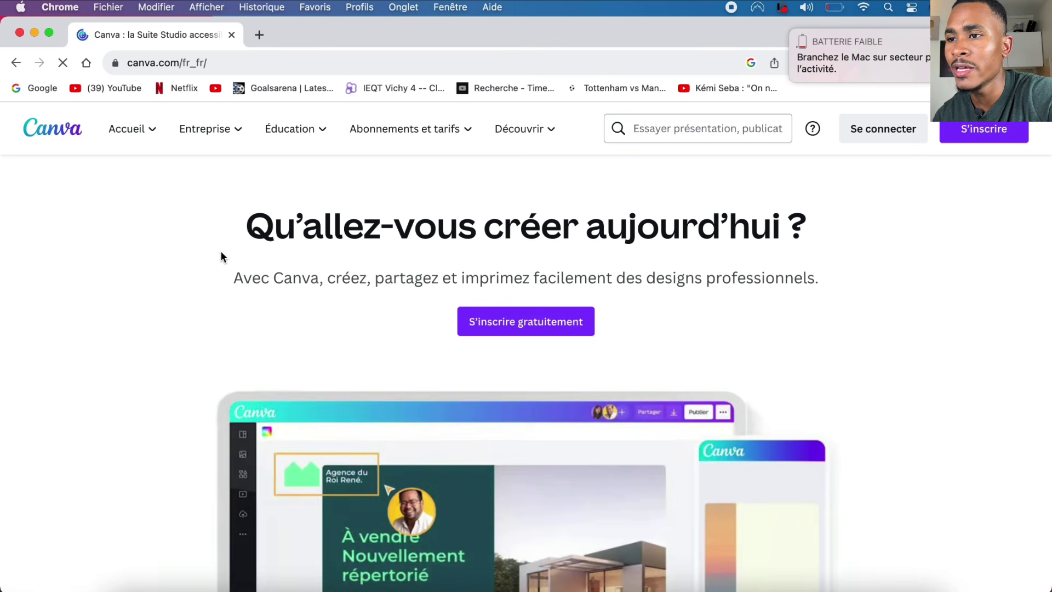
Log in to Canva through Facebook and open the template library
left_click(872, 129)
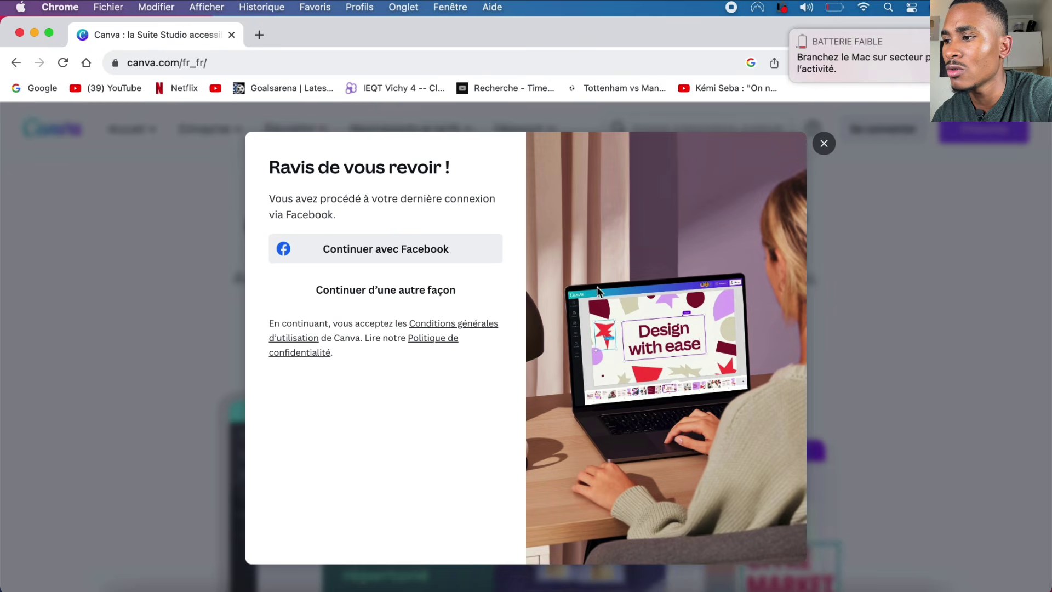
left_click(386, 255)
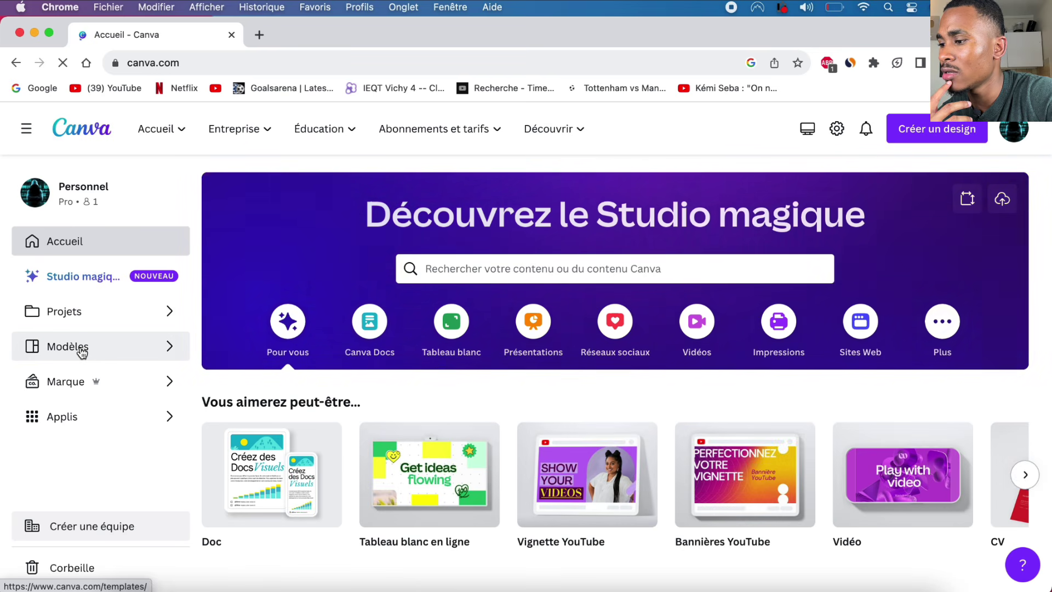
left_click(81, 351)
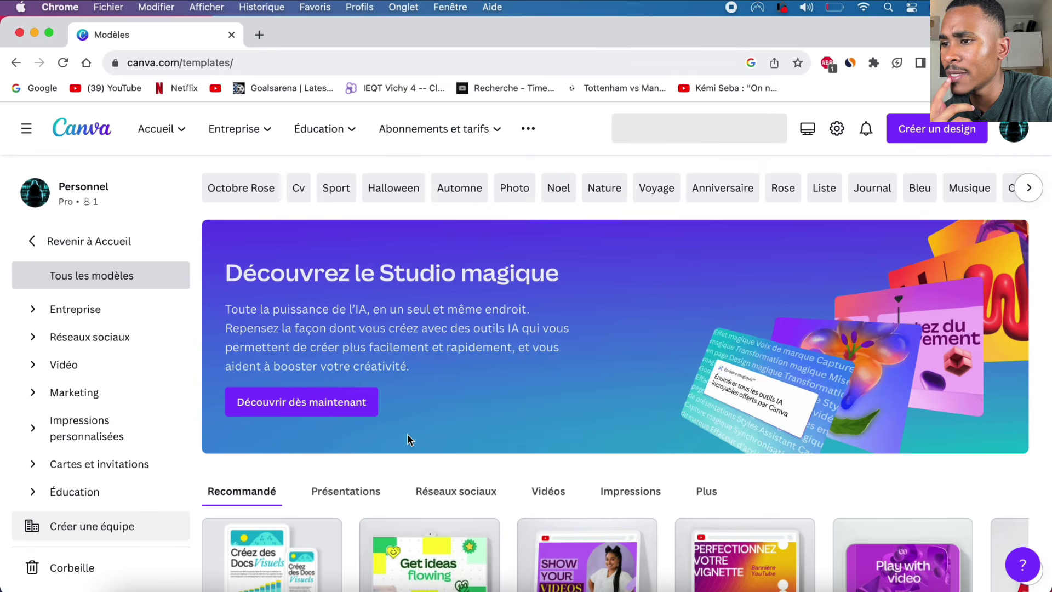
Find the CV category among the recommended template types and open it
scroll(407, 433, "down", 5)
scroll(522, 397, "up", 3)
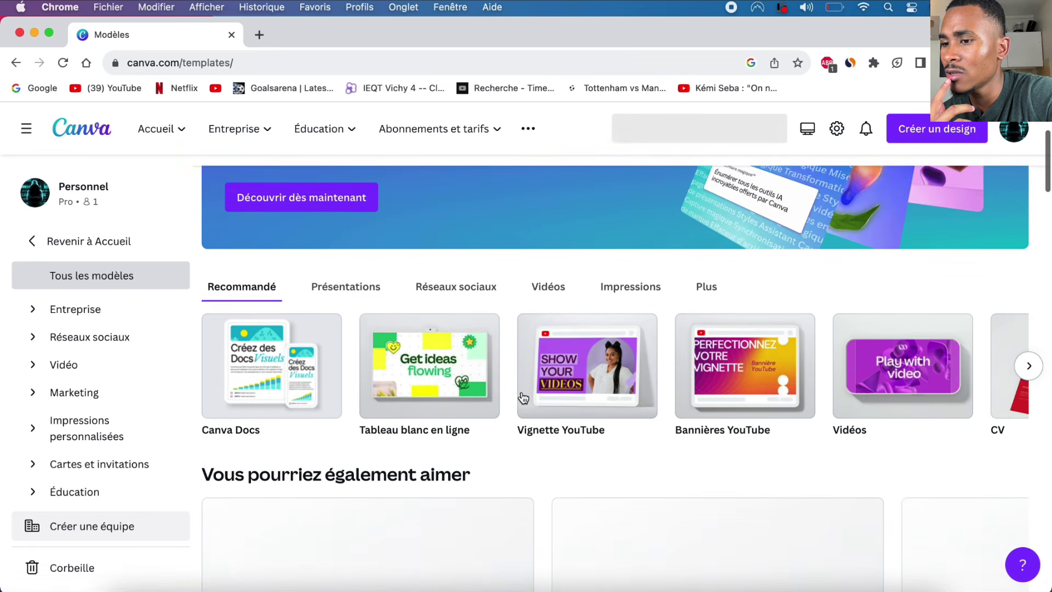
scroll(647, 441, "right", 1)
scroll(647, 438, "right", 3)
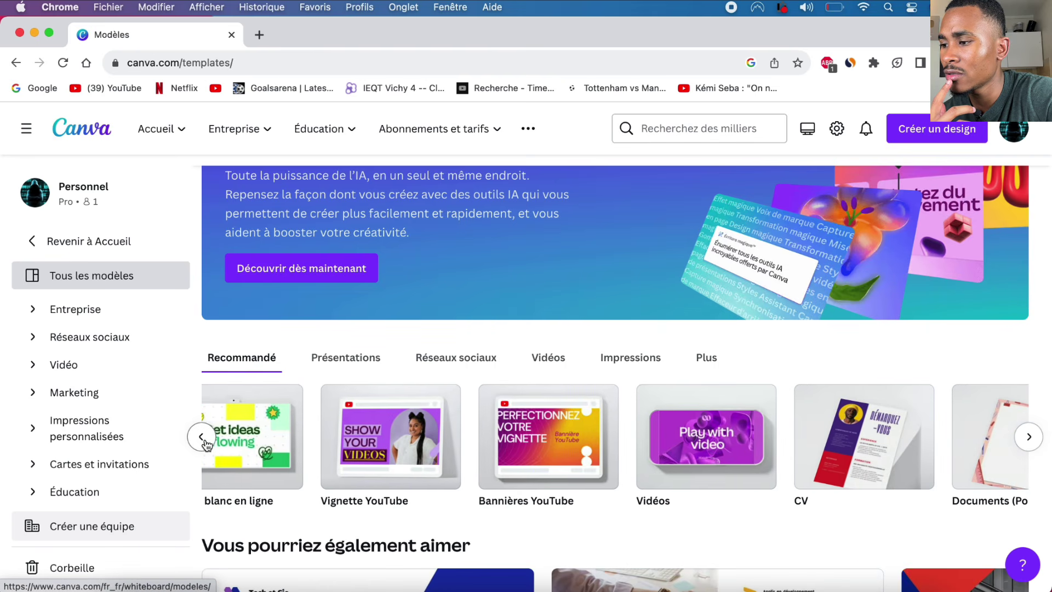
scroll(405, 447, "left", 3)
scroll(590, 453, "right", 4)
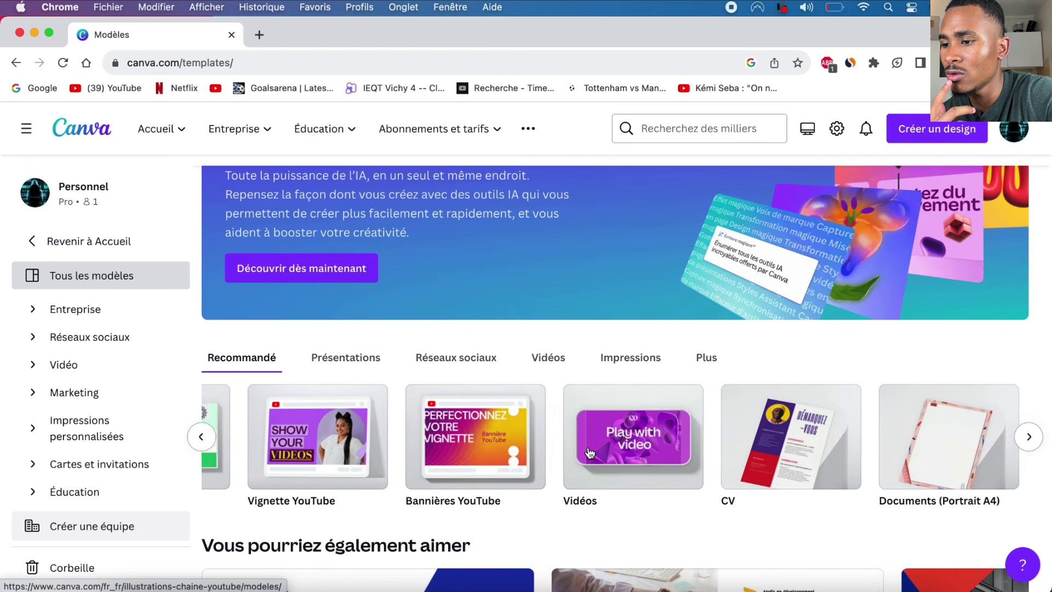
left_click(762, 438)
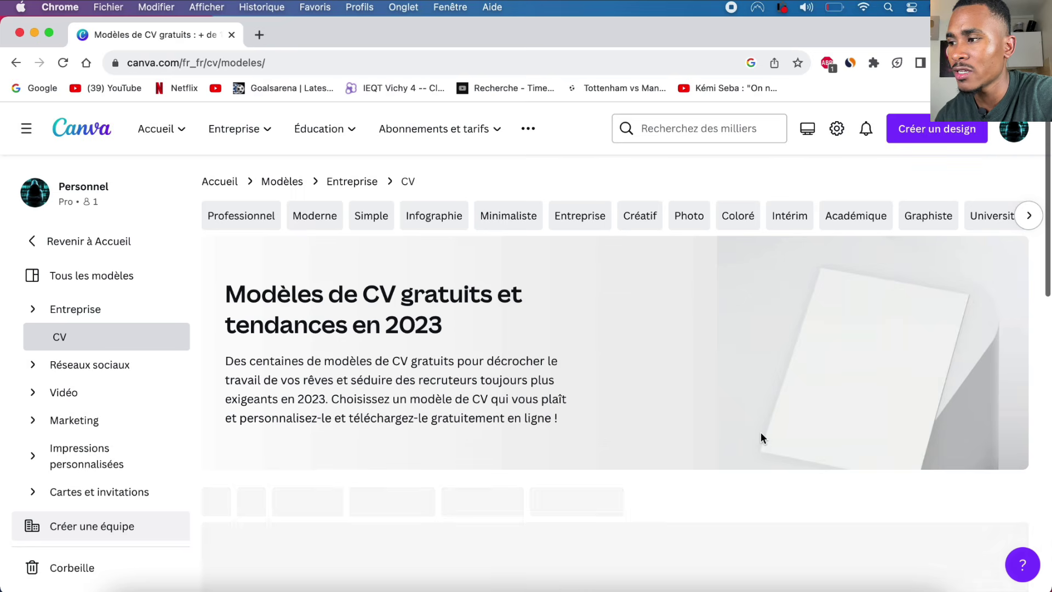
Browse the CV templates and open "Rose Marron Simple Photo Moderne CV" for customization in the editor
scroll(760, 433, "down", 5)
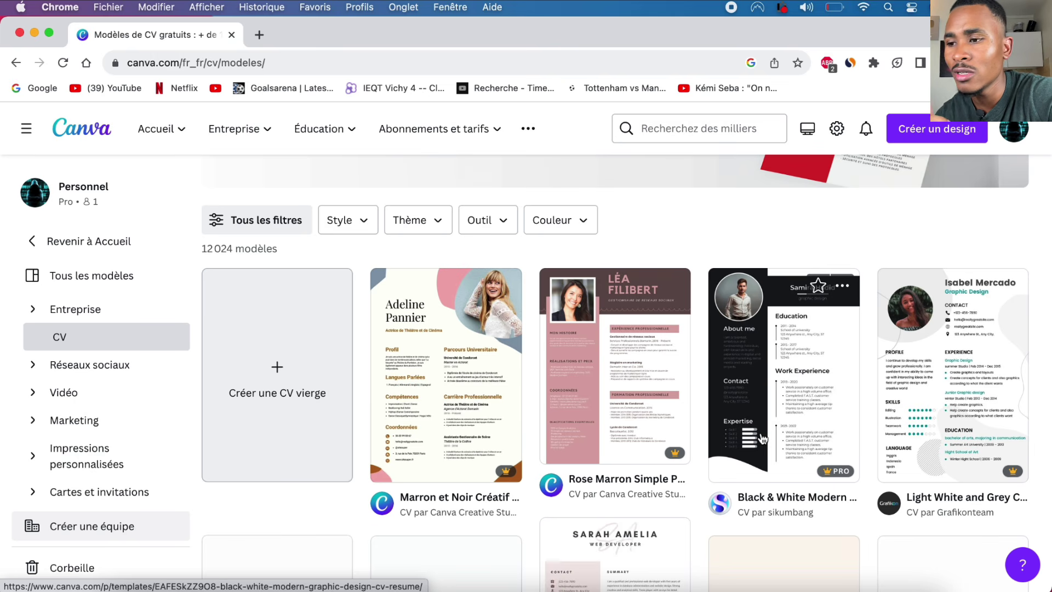
scroll(762, 439, "down", 1)
scroll(599, 504, "down", 3)
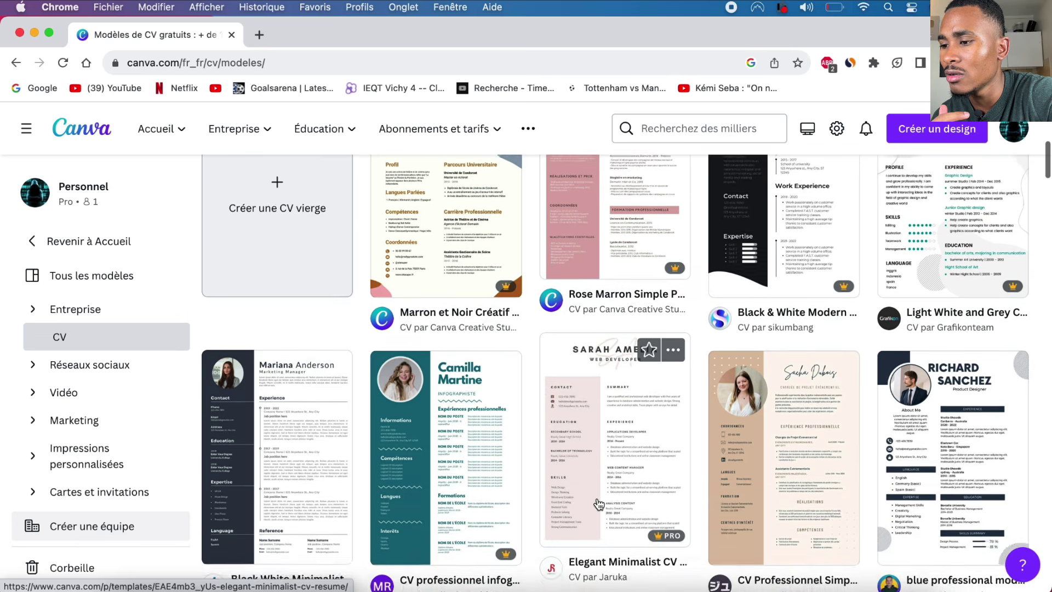
scroll(599, 504, "up", 3)
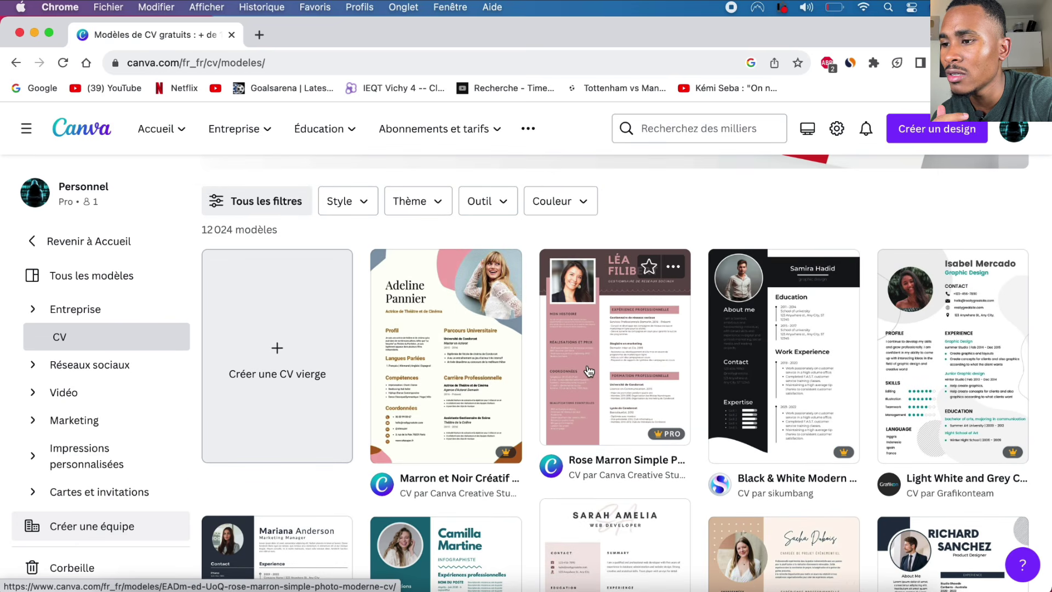
left_click(588, 372)
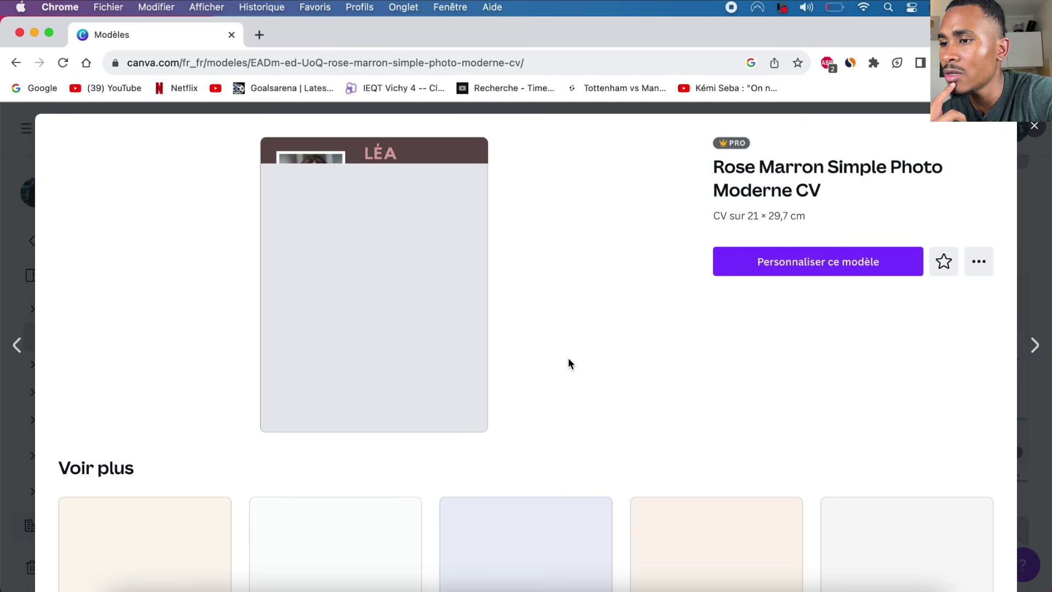
left_click(789, 264)
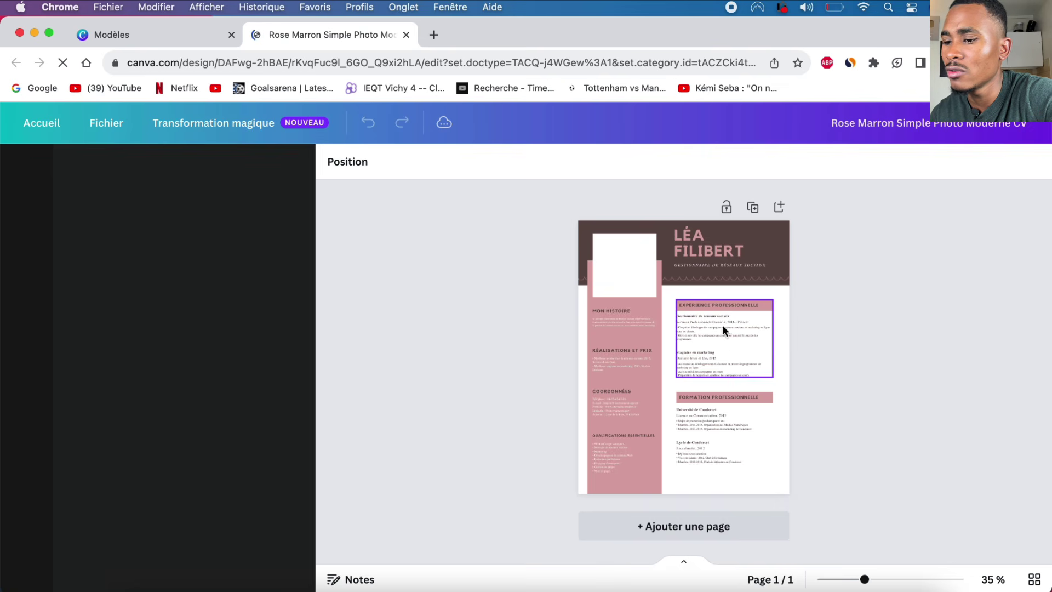
Replace the sample name in the CV header with the CV owner's name
left_click_drag(866, 579, 892, 579)
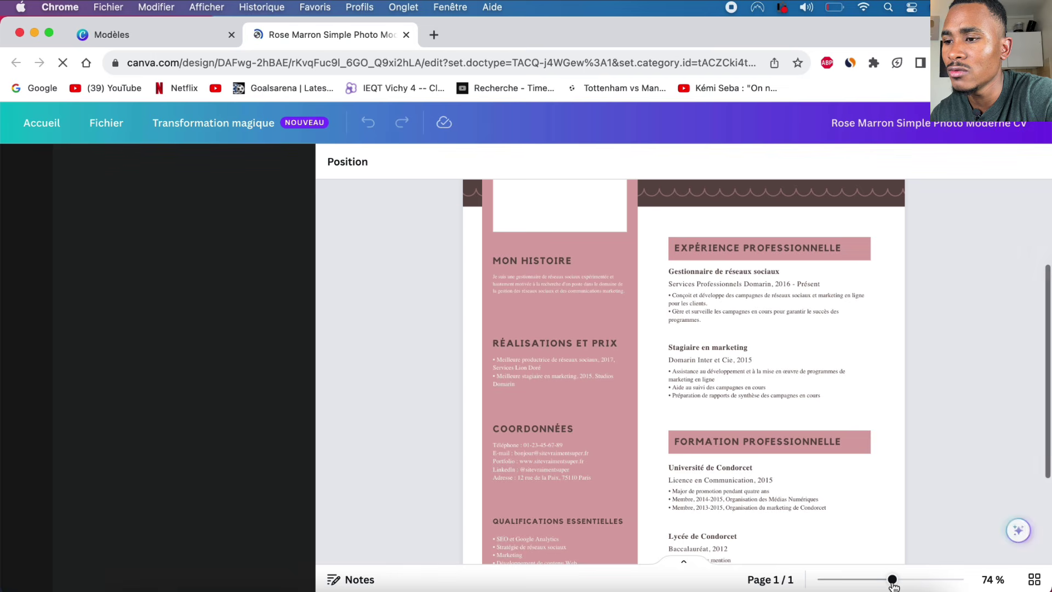
left_click(913, 579)
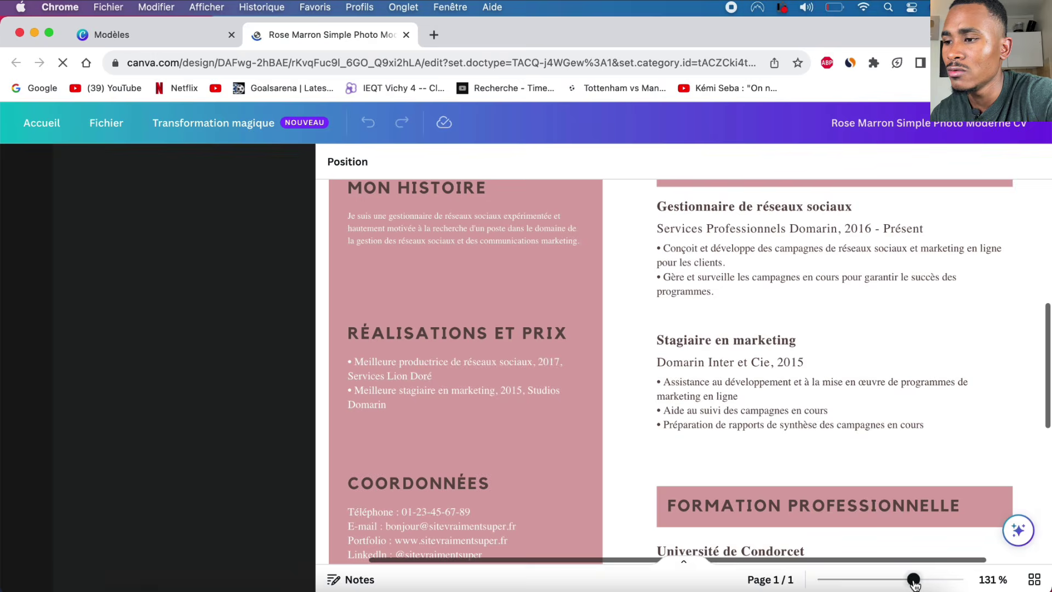
scroll(586, 324, "up", 5)
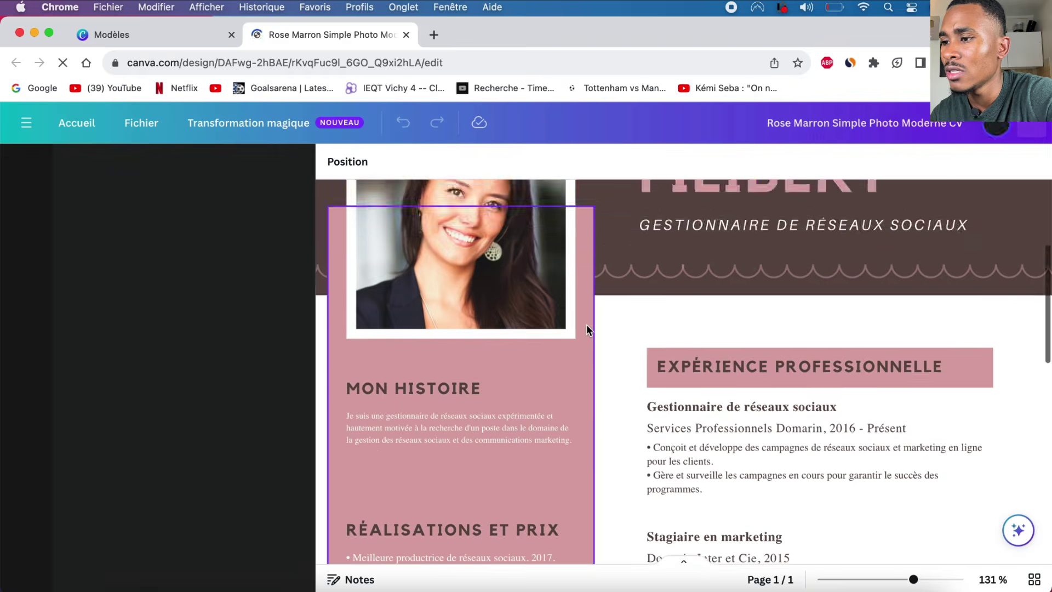
double_click(652, 324)
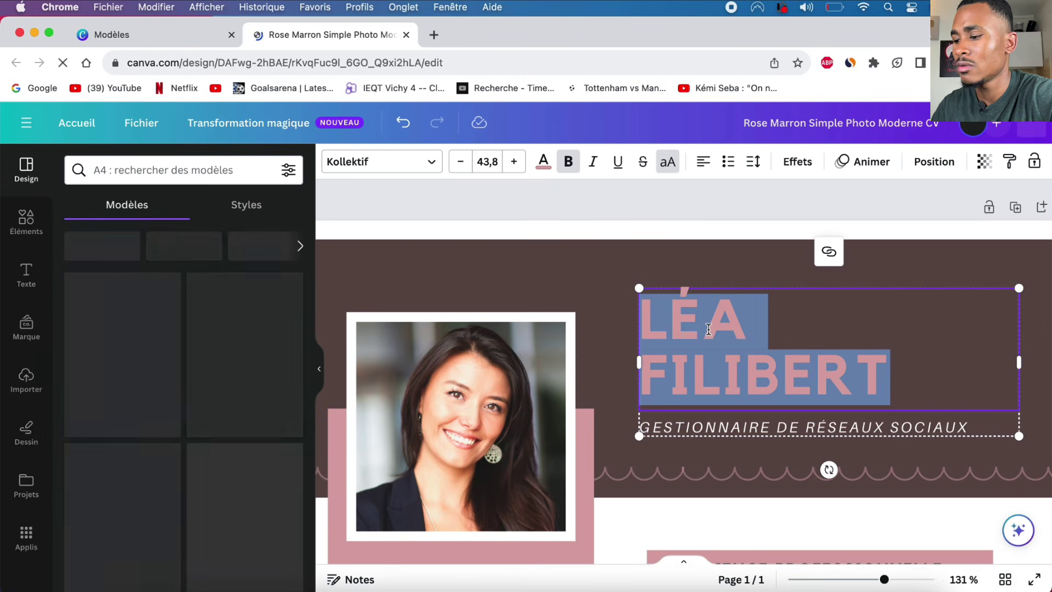
type("BOYAG")
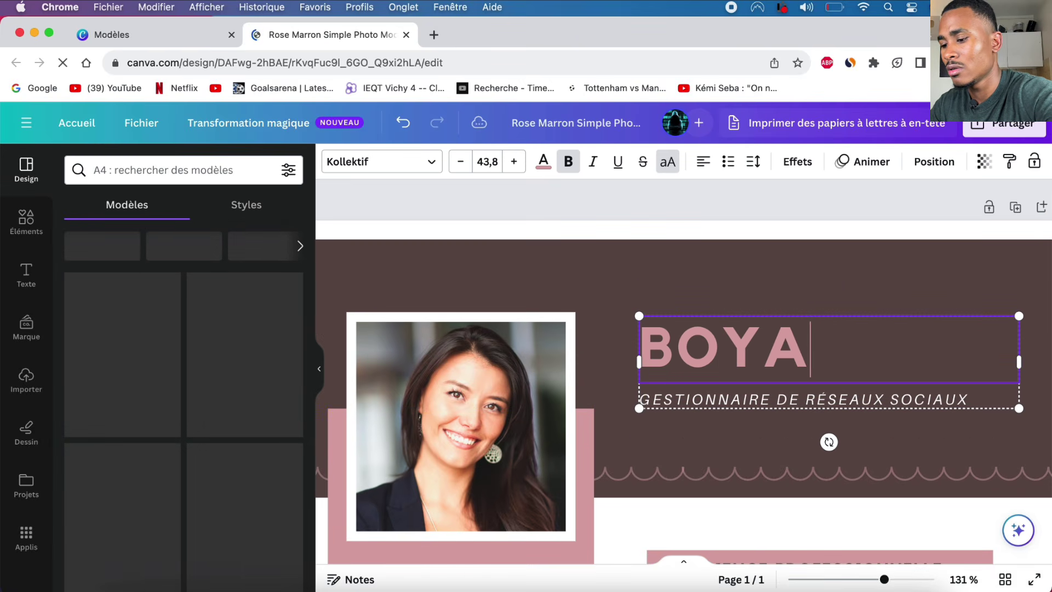
key("BackSpace")
key("BackSpace")
type("GAL")
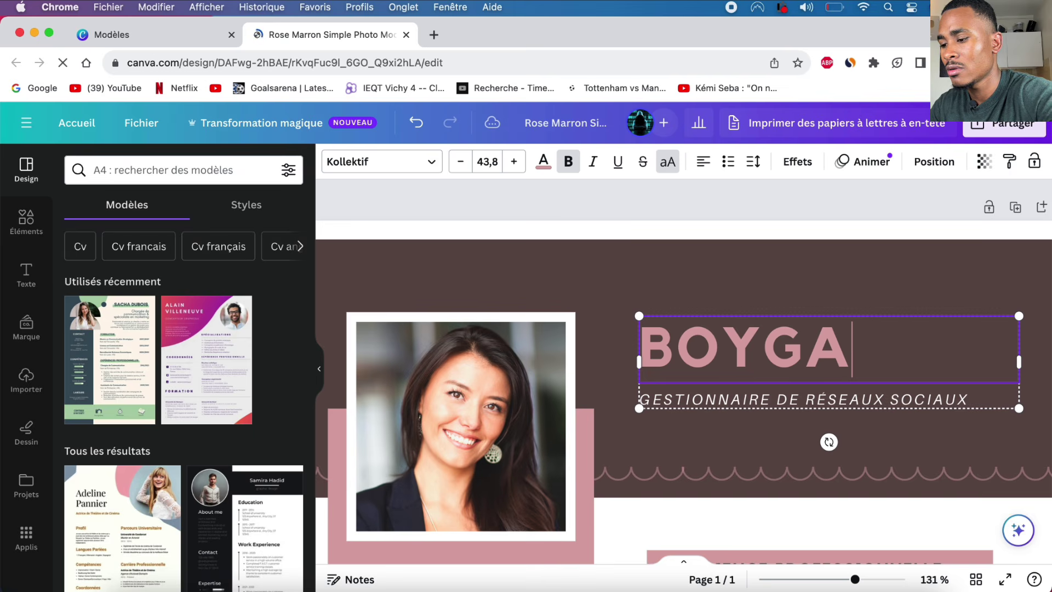
type("SEN")
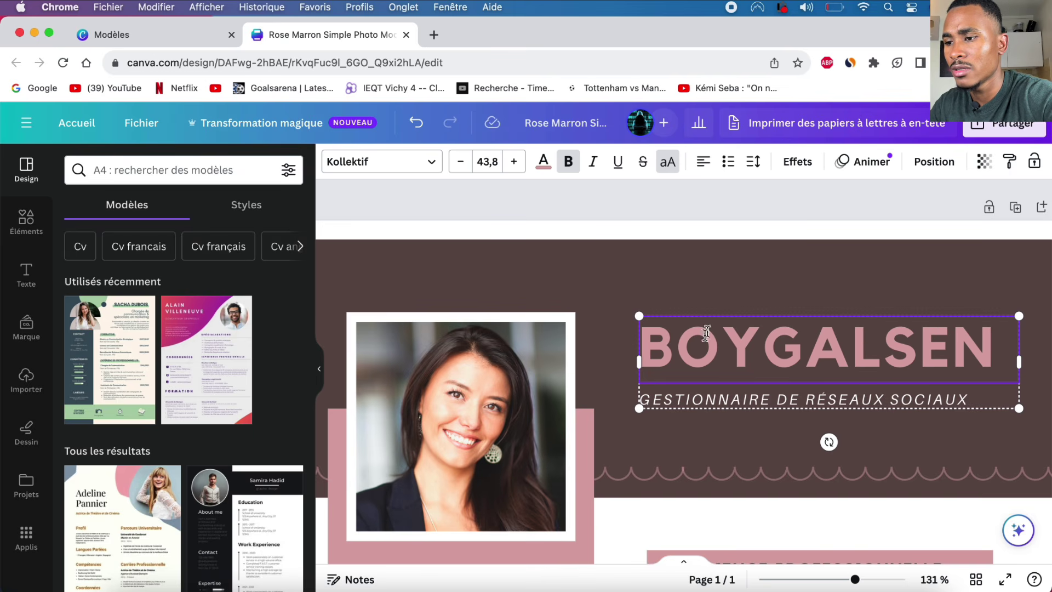
Replace the job title under the name with "ETUDIANT EN PREMIERE ANNEE DE LICENCE MATHEMATIQUES"
left_click(696, 404)
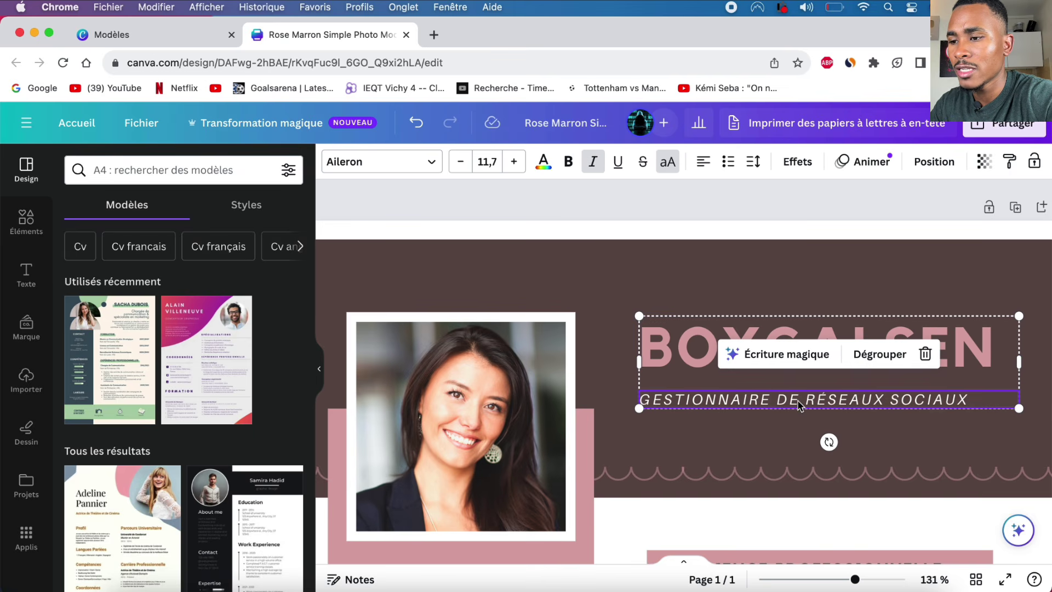
double_click(828, 405)
type("ETDU")
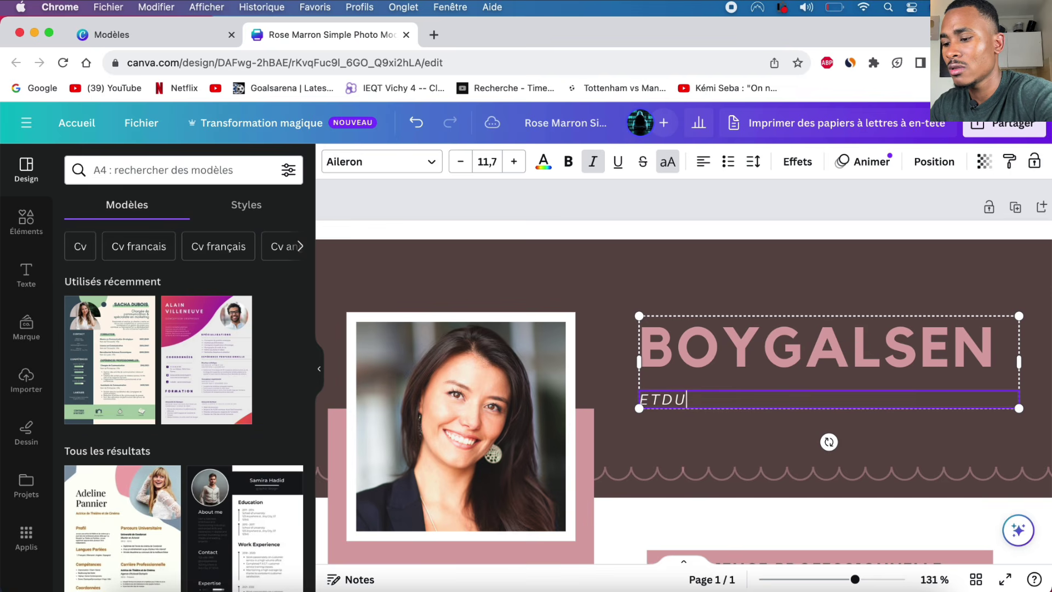
type("A")
key("BackSpace")
key("BackSpace")
key("BackSpace")
key("BackSpace")
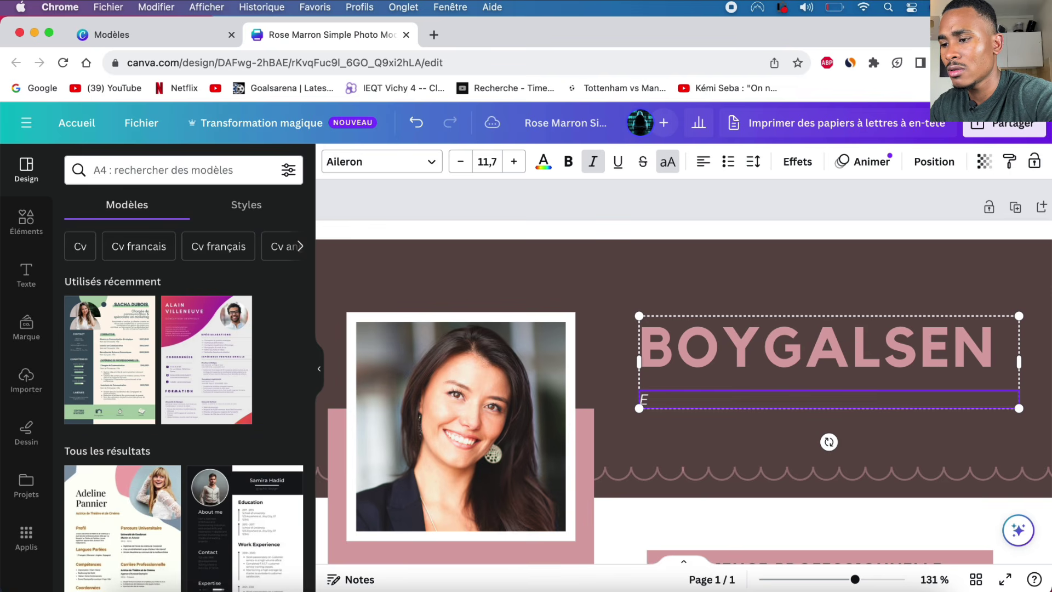
type("TUDIANT EN")
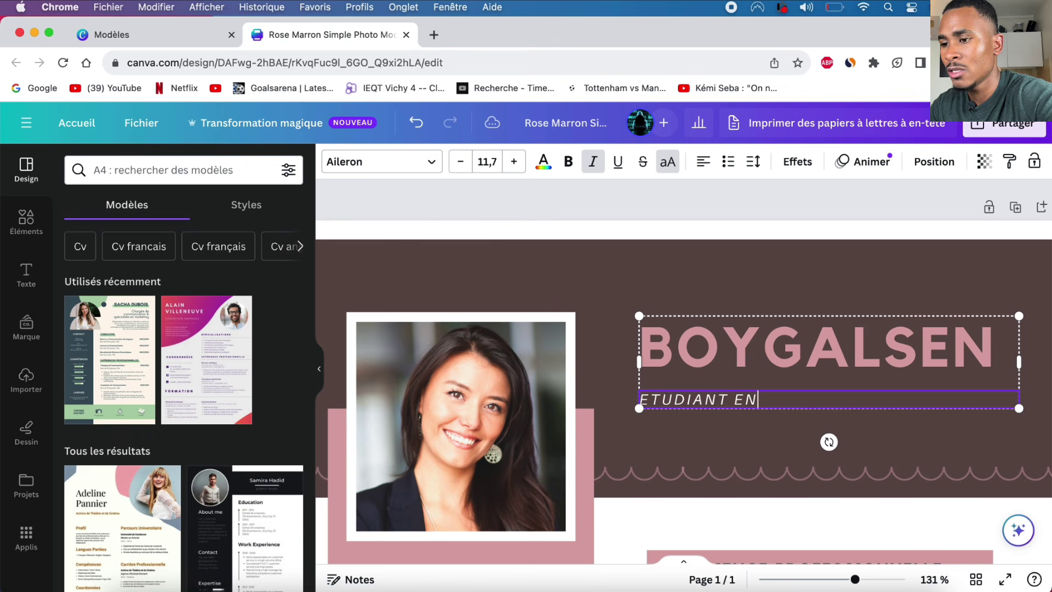
type(" PREMIERE ANE")
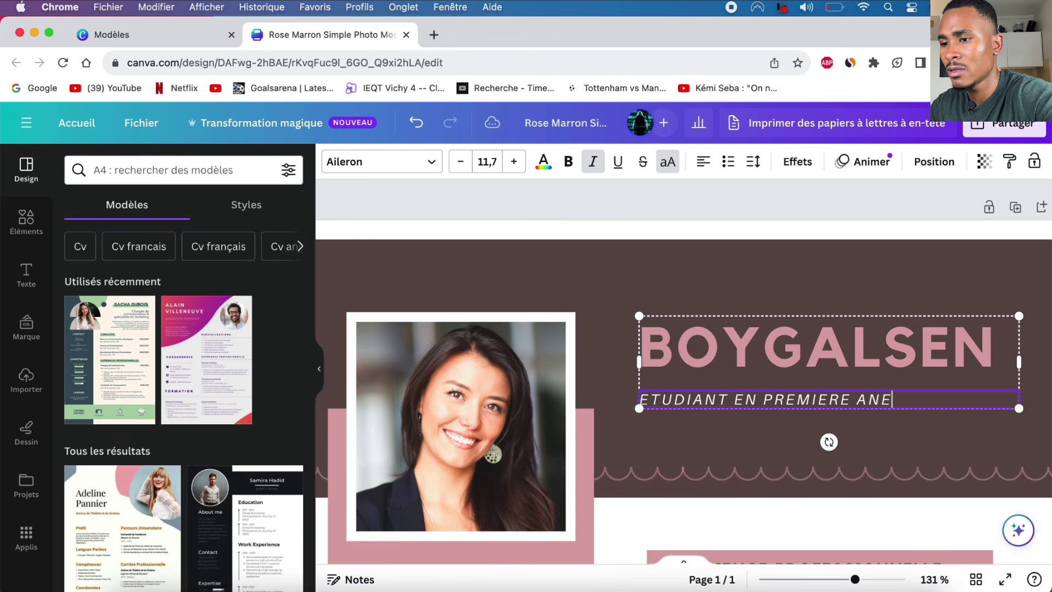
key("BackSpace")
type("NEE DE")
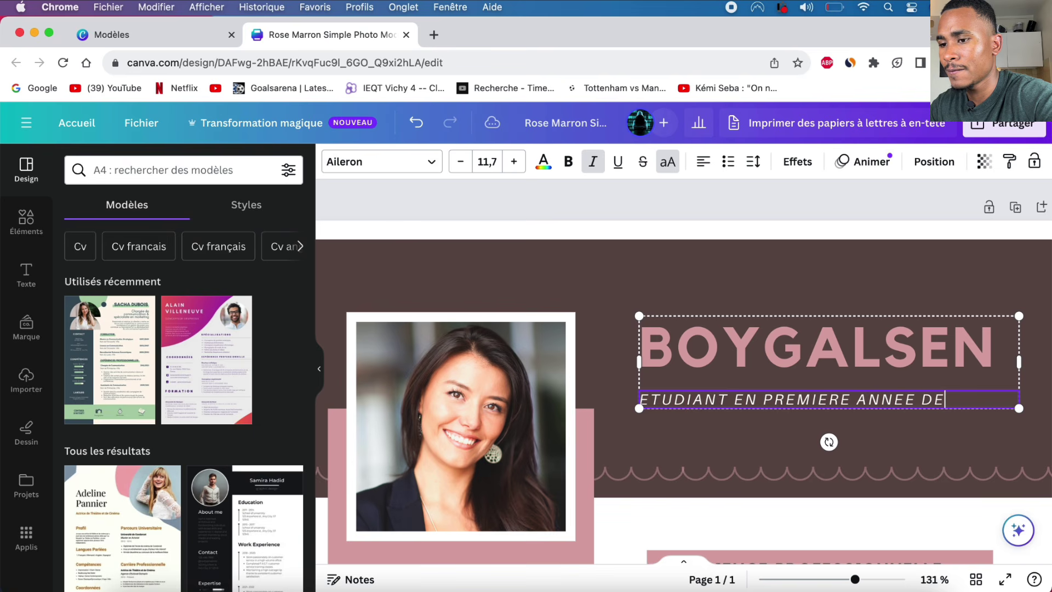
type(" LICE")
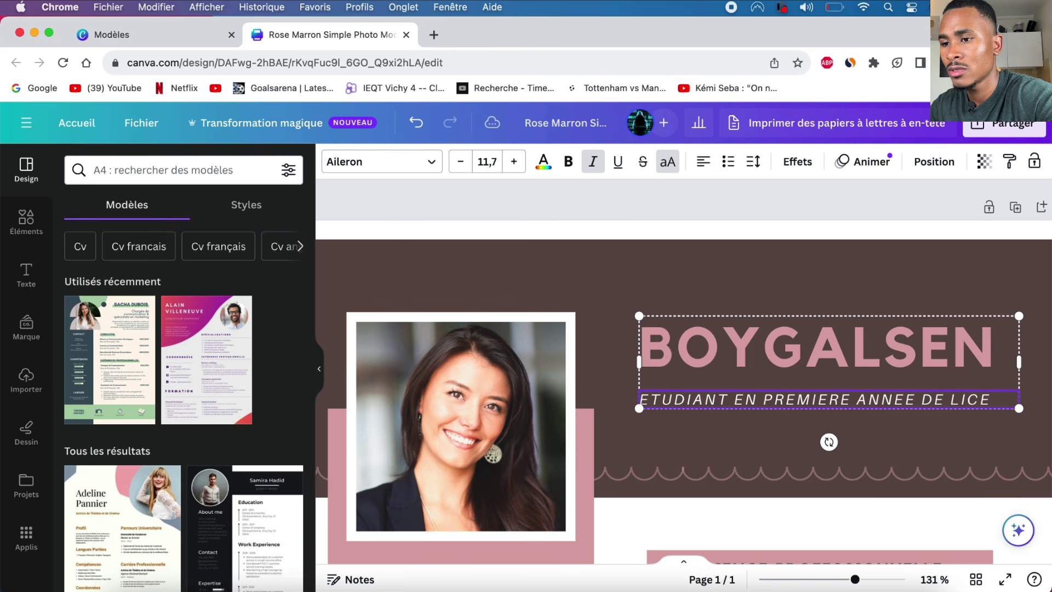
type(",NC")
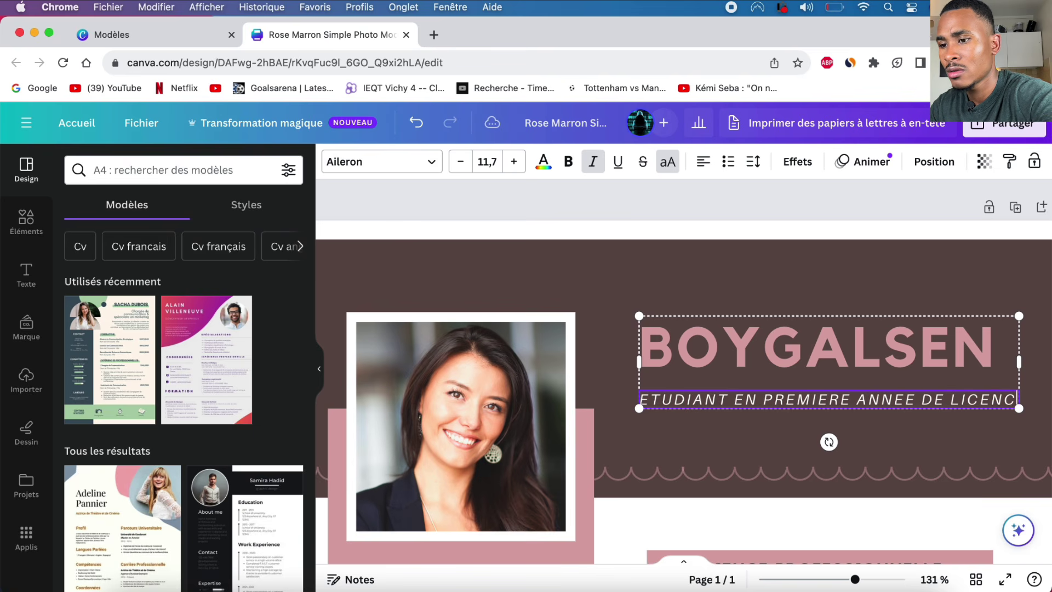
type("E EN M")
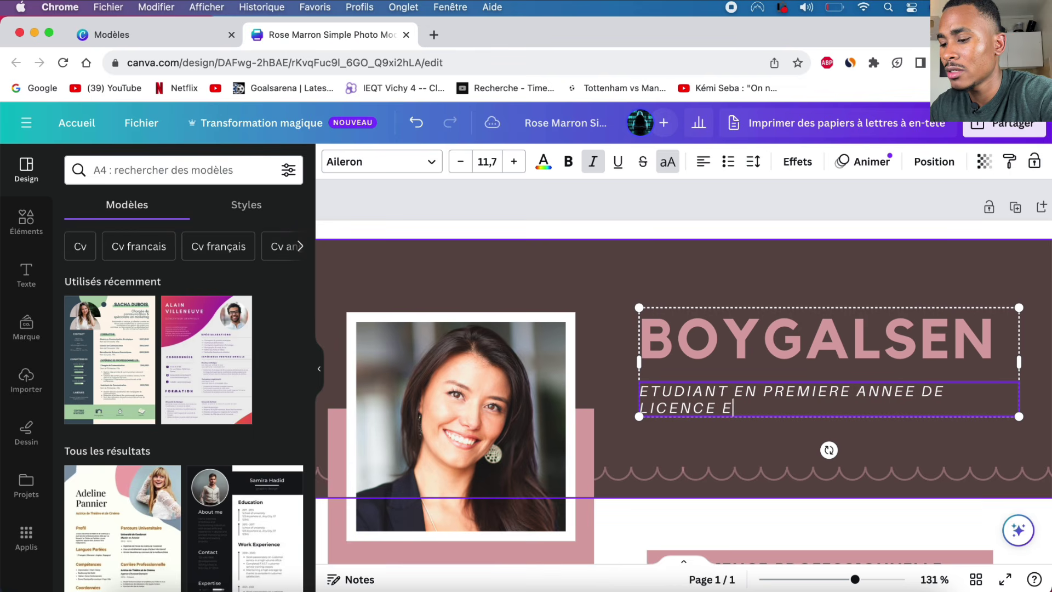
key("BackSpace")
key("BackSpace")
key("BackSpace")
key("BackSpace")
type("M")
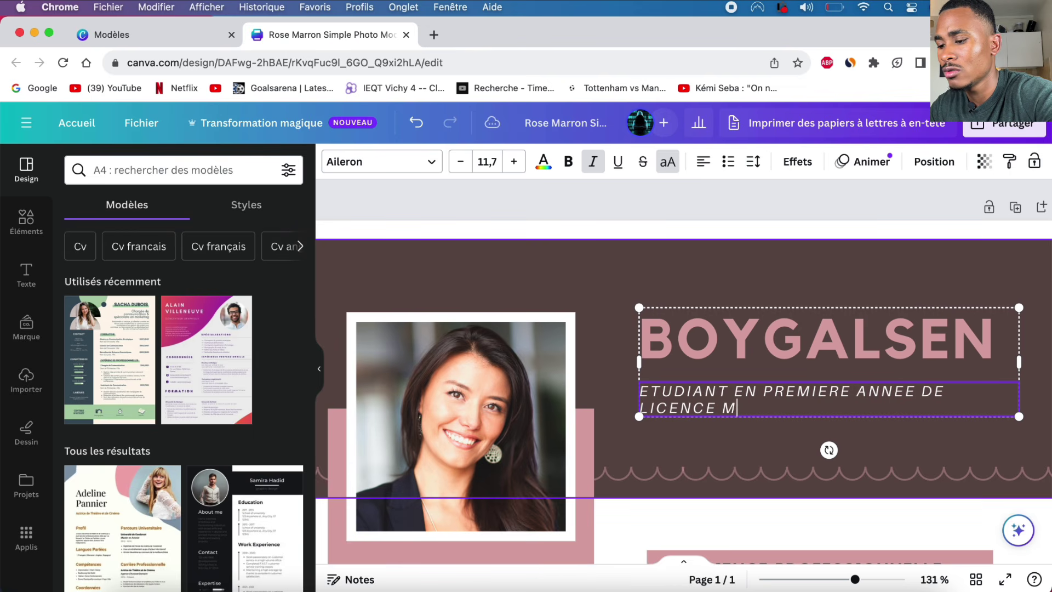
type("ATHEMATIQUS")
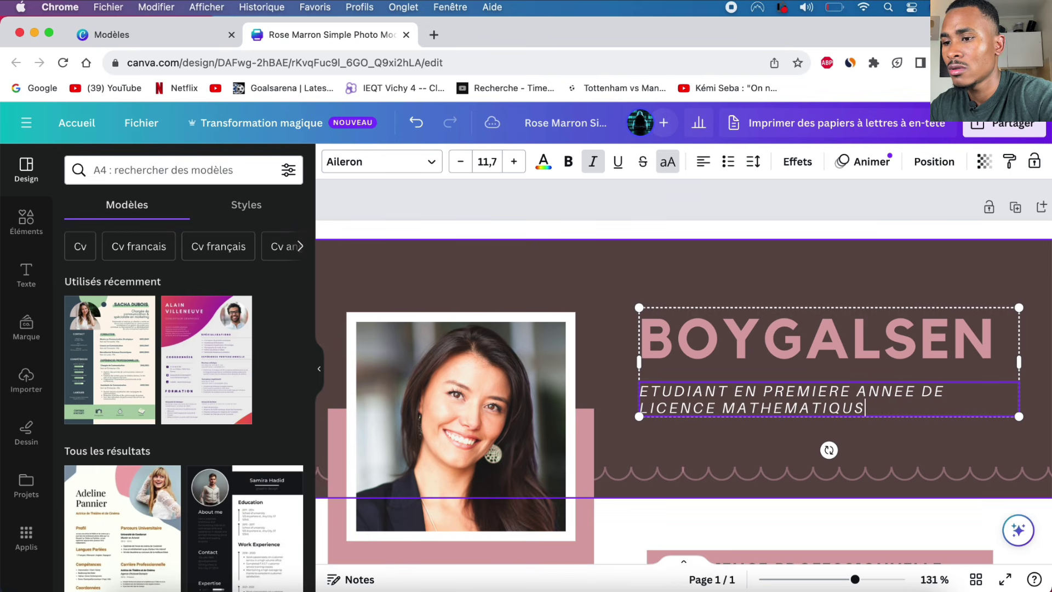
key("BackSpace")
type("ES")
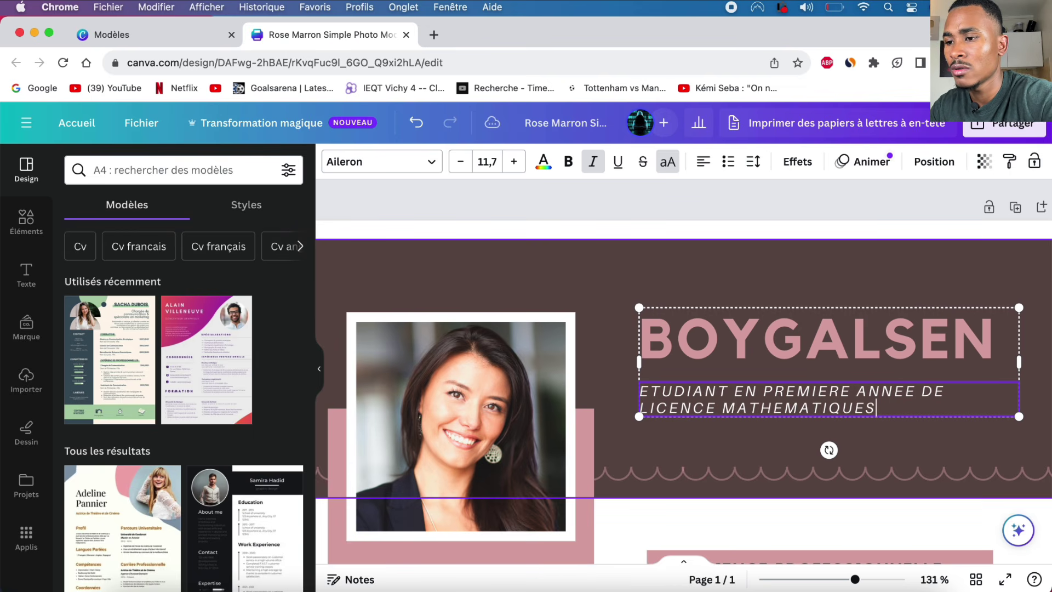
left_click(688, 454)
Examine the professional experience, education and sidebar sections of the CV and check which text blocks are editable
scroll(689, 454, "down", 5)
left_click(788, 330)
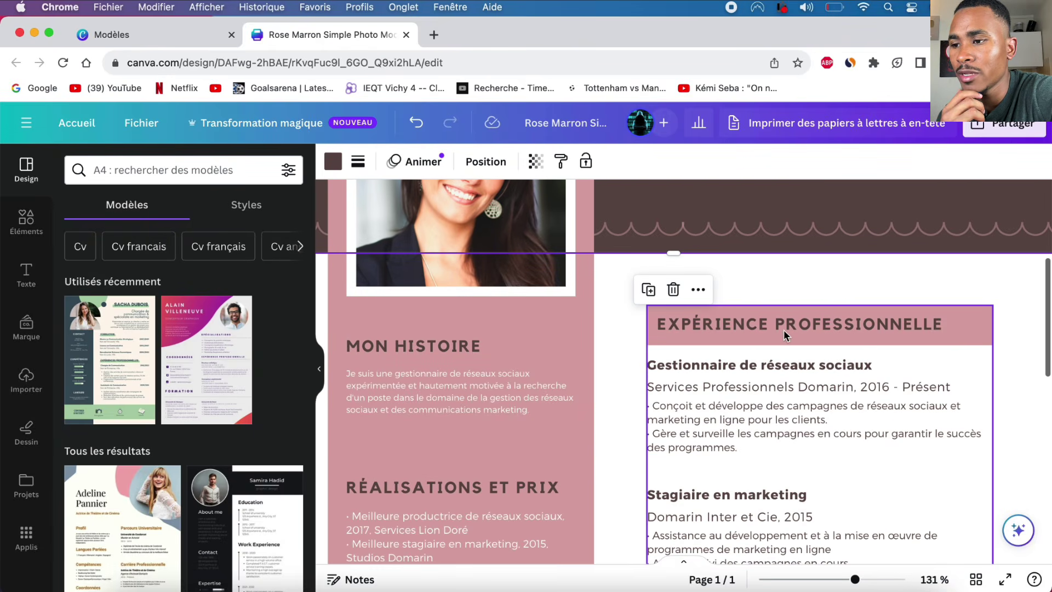
double_click(789, 323)
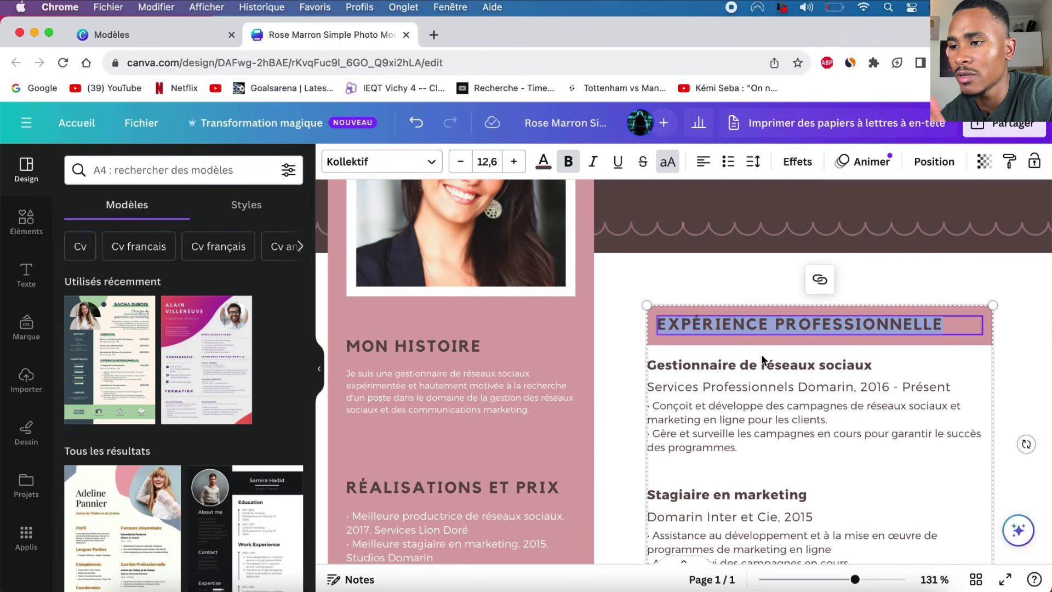
left_click(717, 376)
left_click(719, 369)
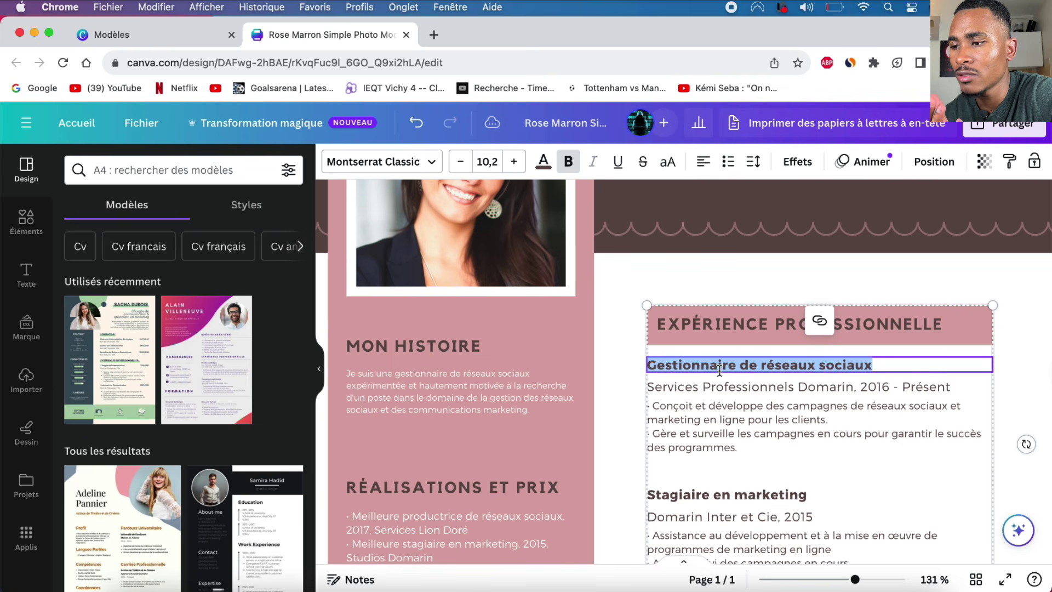
left_click(742, 387)
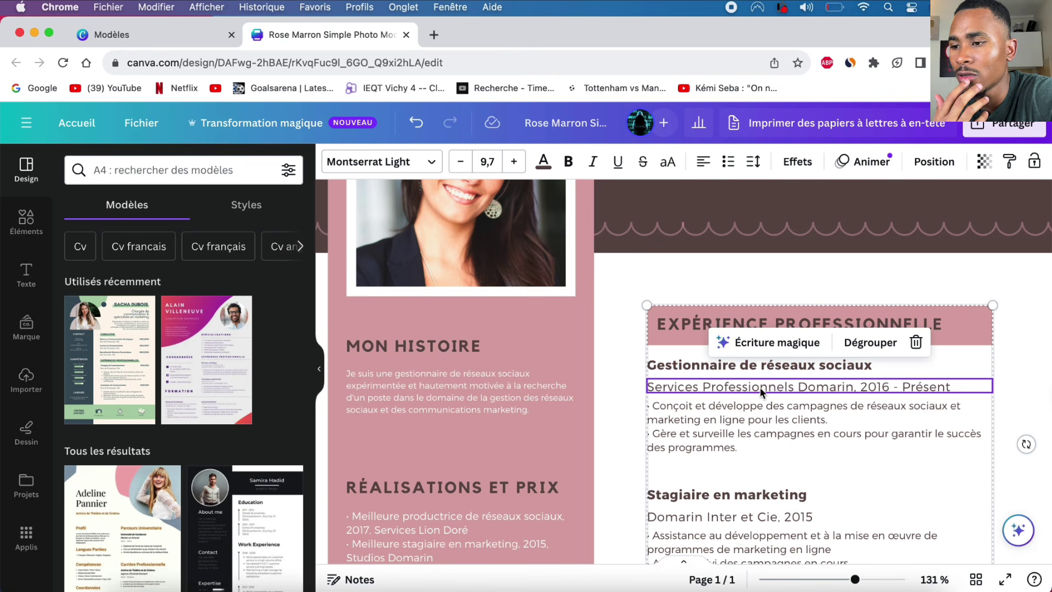
scroll(748, 422, "down", 2)
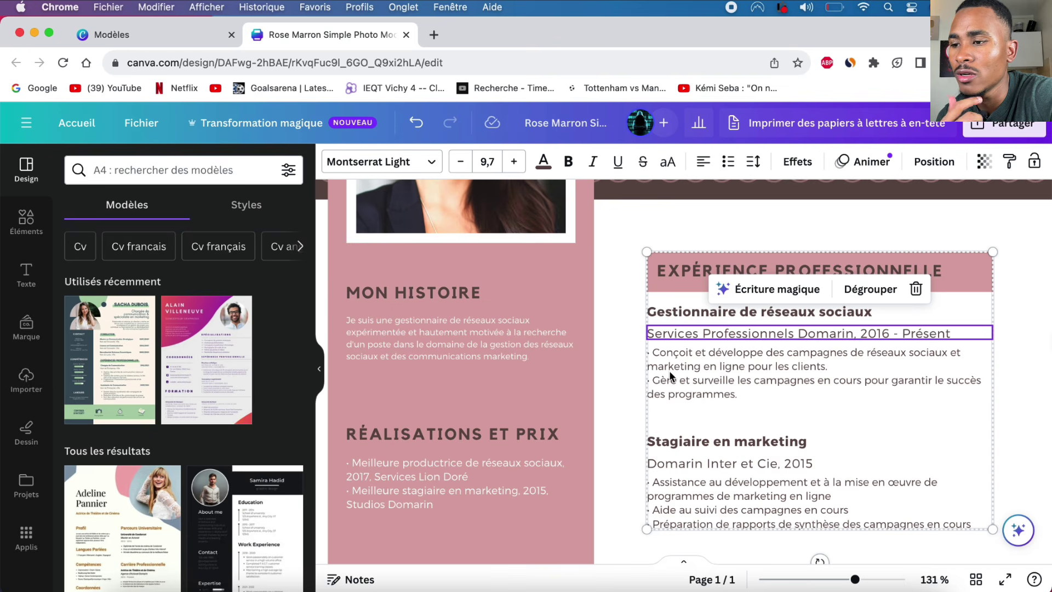
scroll(721, 409, "down", 3)
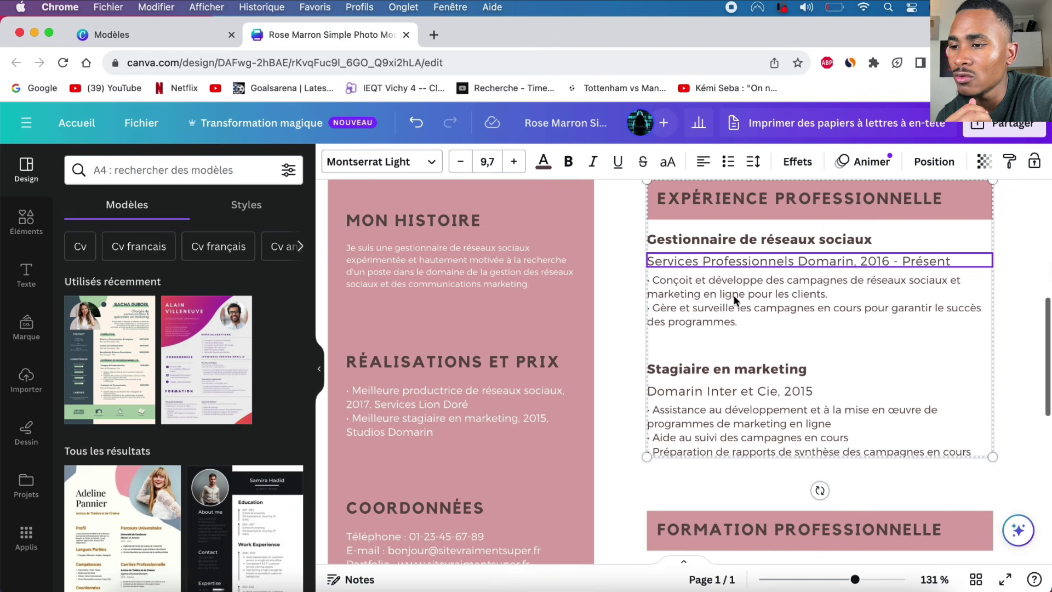
left_click(732, 369)
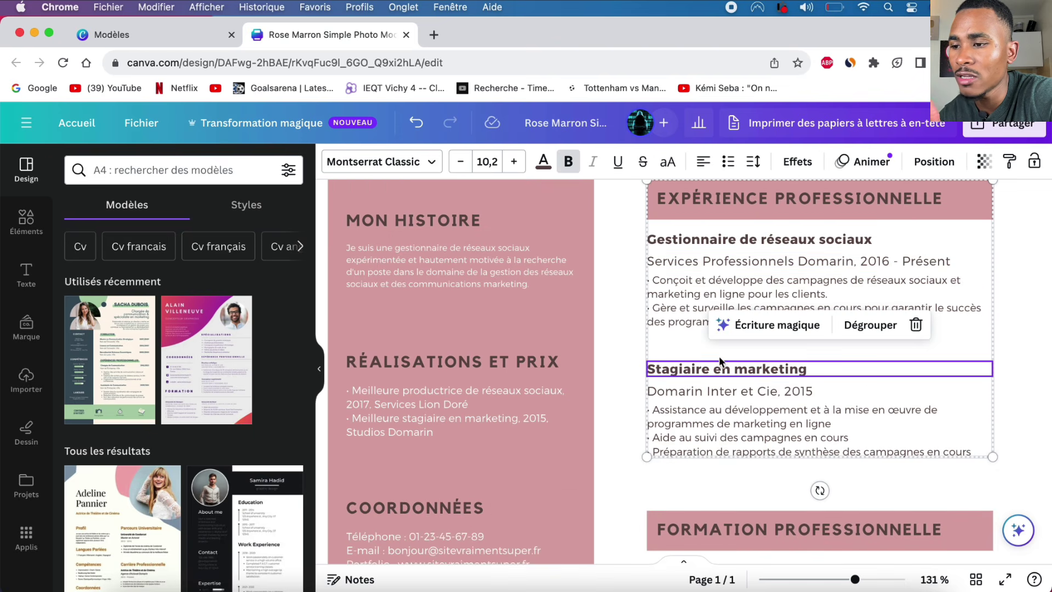
scroll(737, 439, "down", 8)
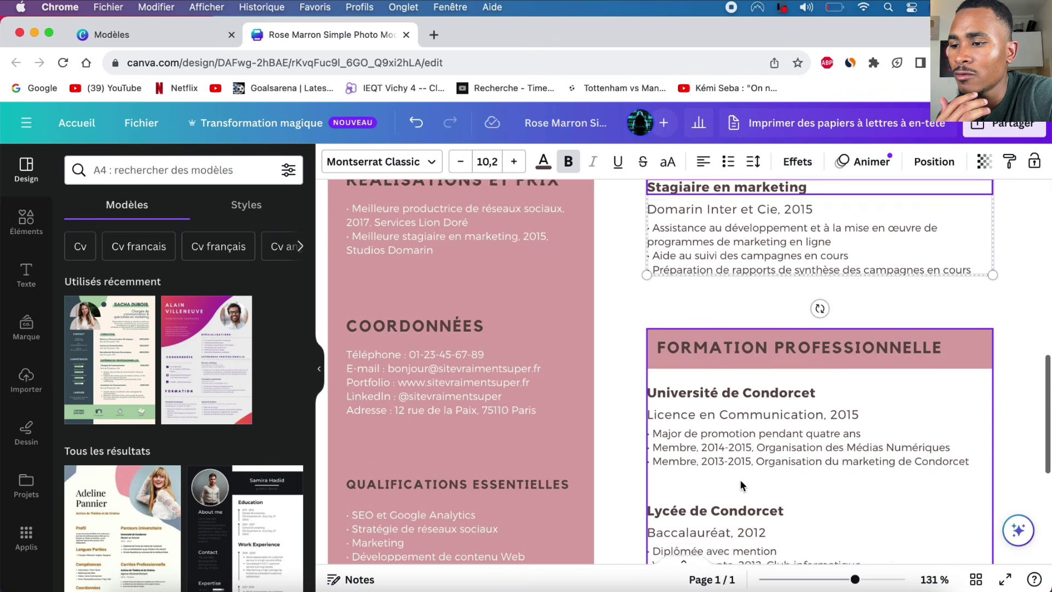
scroll(775, 420, "down", 8)
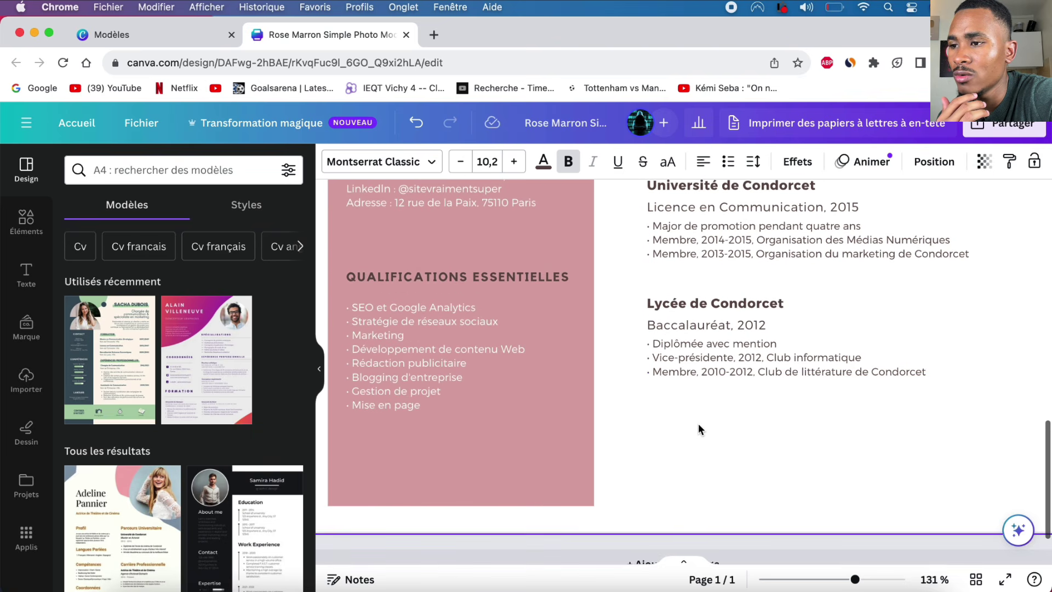
scroll(698, 423, "up", 5)
scroll(537, 419, "up", 15)
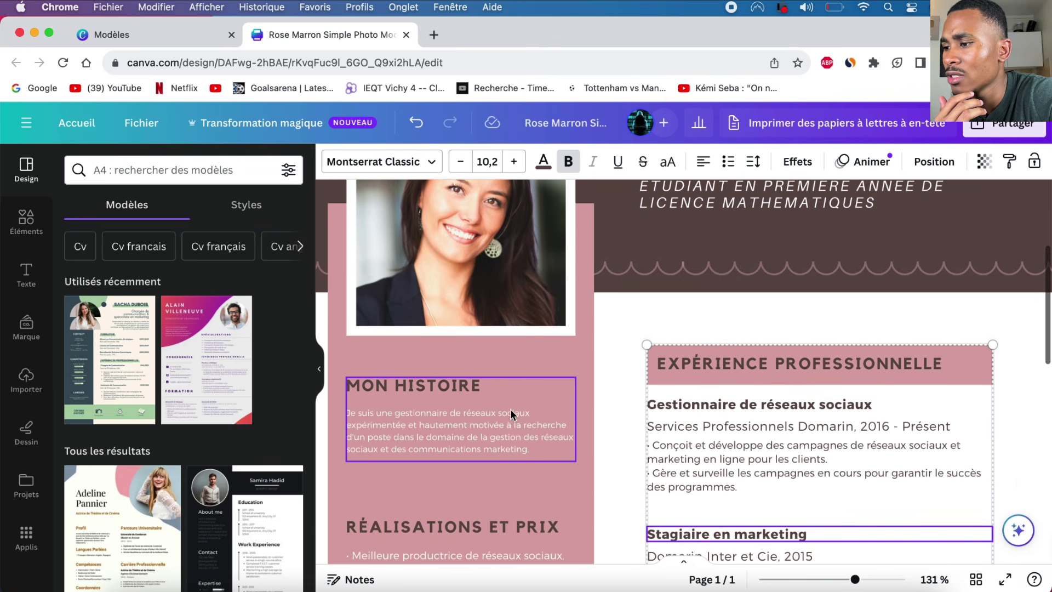
scroll(505, 411, "down", 3)
scroll(502, 409, "down", 2)
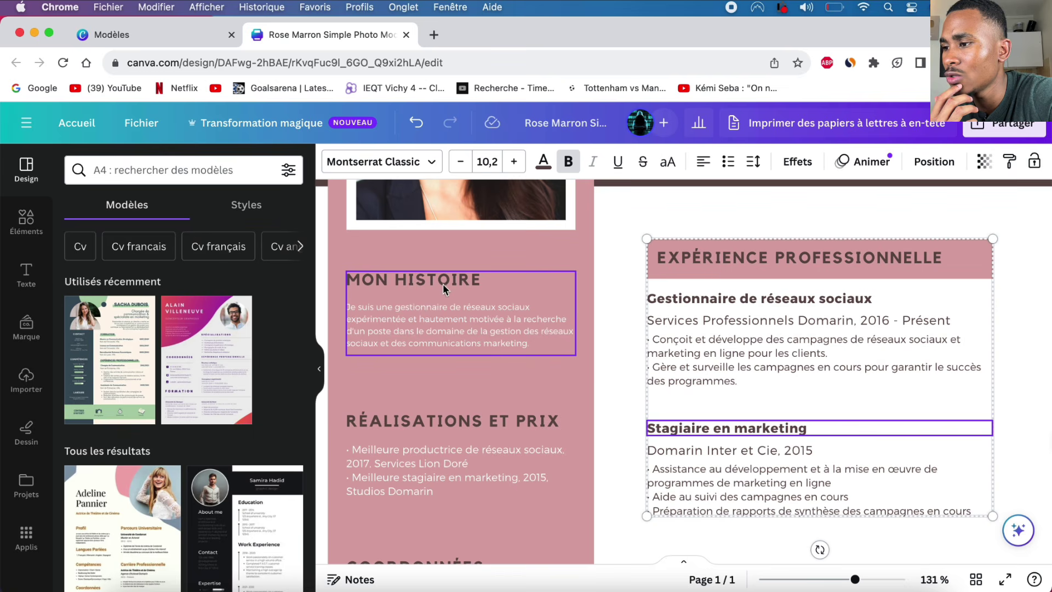
Change the "MON HISTOIRE" sidebar heading to "OBJECTIF"
left_click(458, 279)
double_click(458, 278)
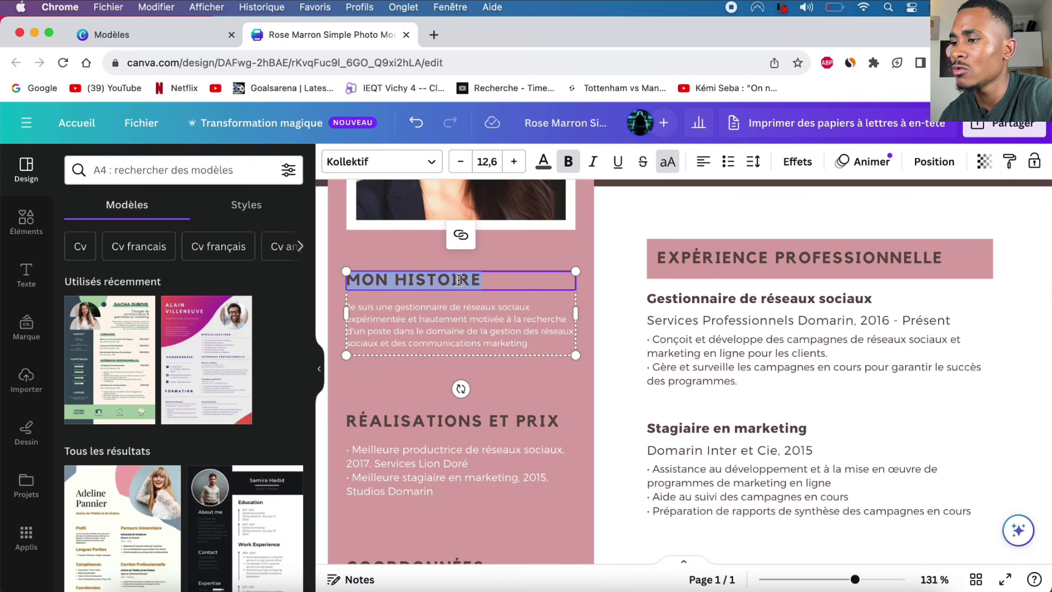
type("LO")
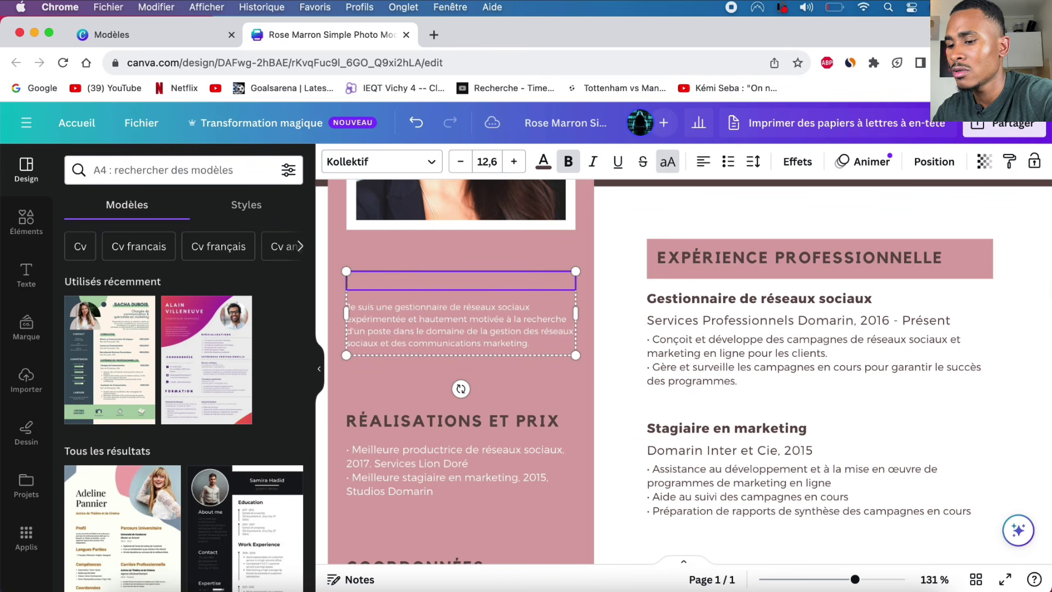
type("ON")
key("BackSpace")
key("BackSpace")
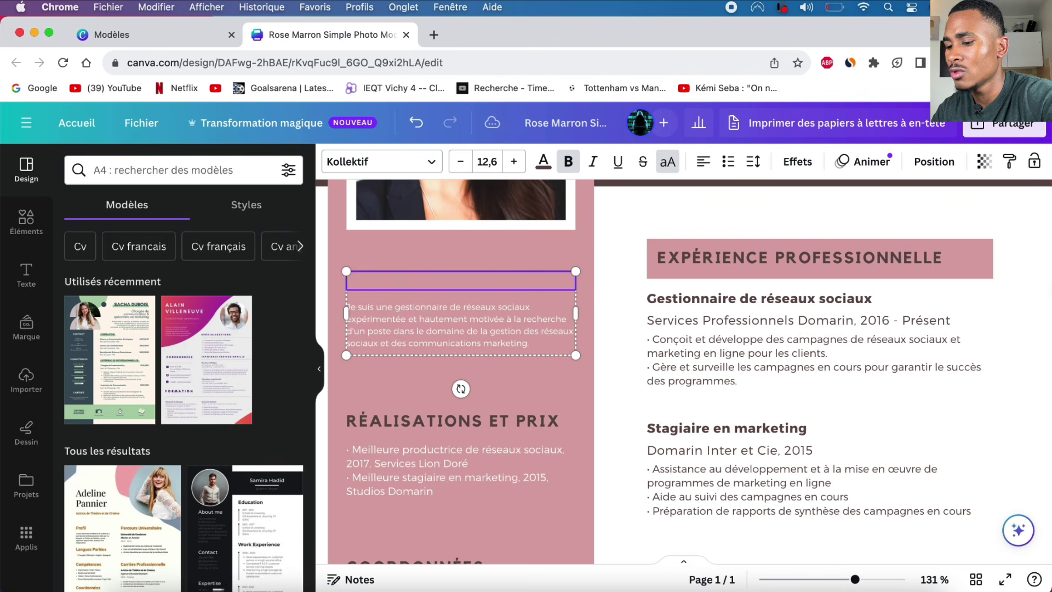
type("OBJECTIF")
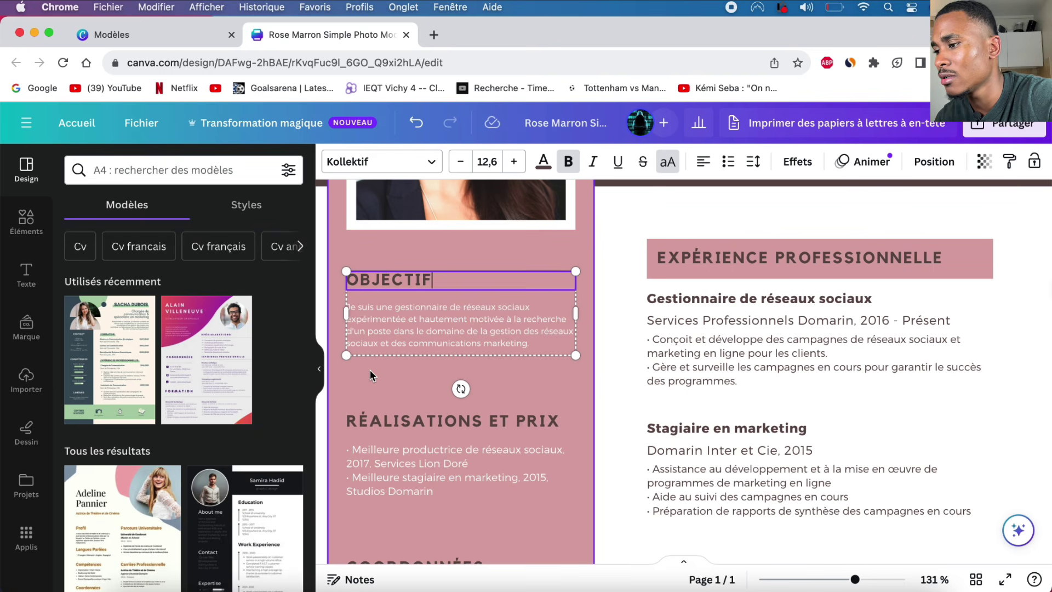
left_click(378, 392)
scroll(396, 403, "down", 3)
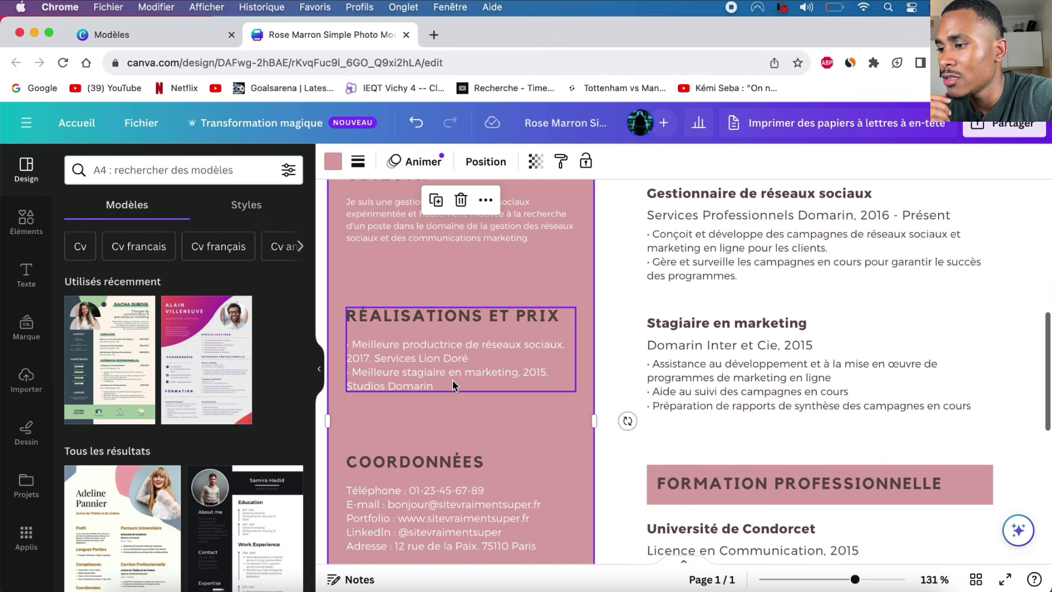
Delete the "RÉALISATIONS ET PRIX" sidebar section, both its list of awards and its heading
scroll(445, 446, "down", 2)
left_click(436, 328)
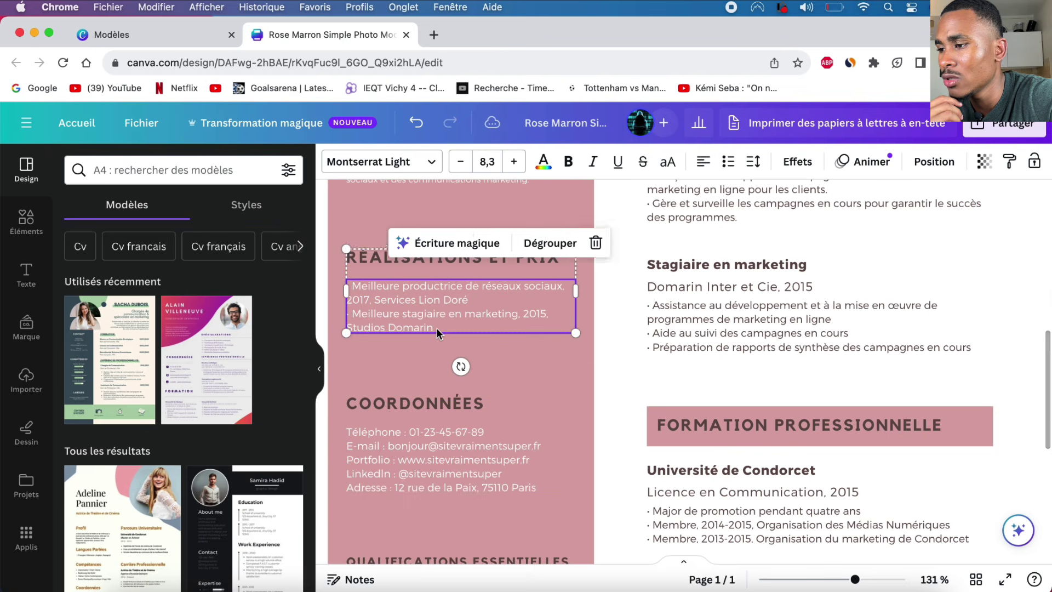
key("BackSpace")
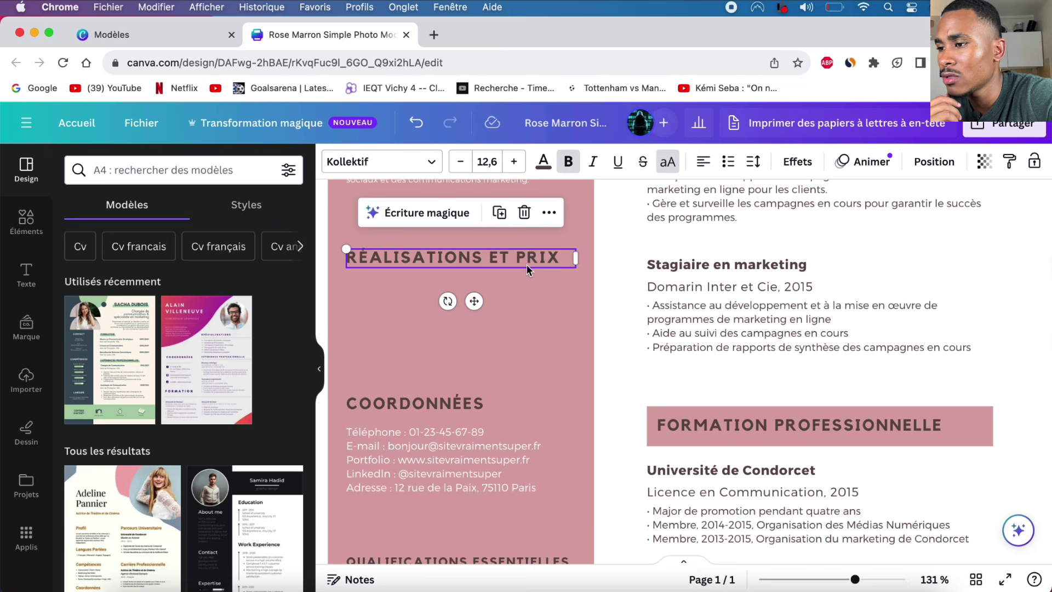
key("Return")
key("BackSpace")
left_click(552, 270)
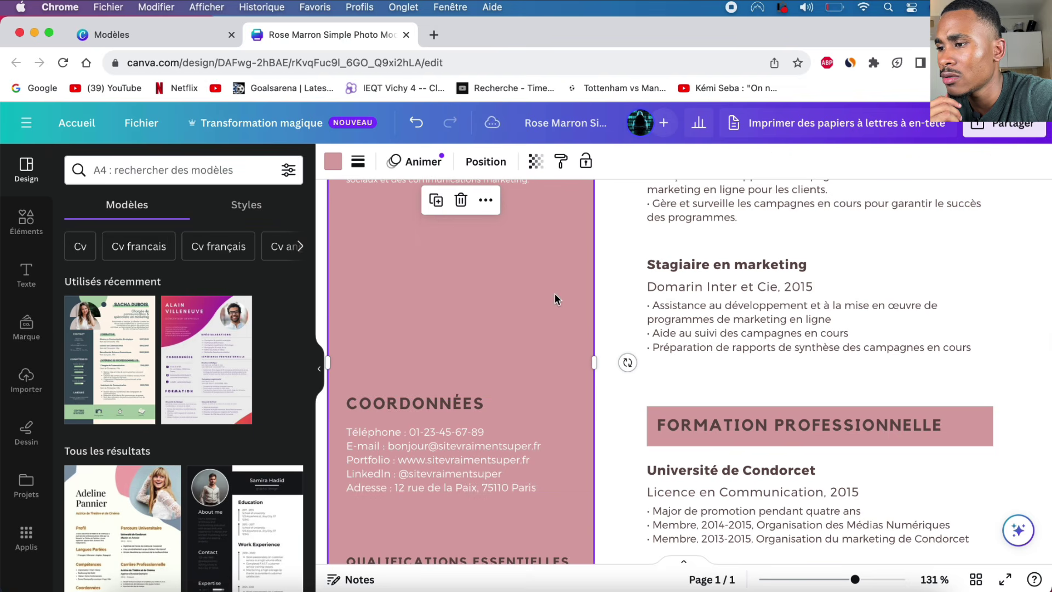
Review the rest of the CV down to the page end and check where the share options offer downloading
scroll(464, 430, "down", 3)
scroll(441, 458, "down", 3)
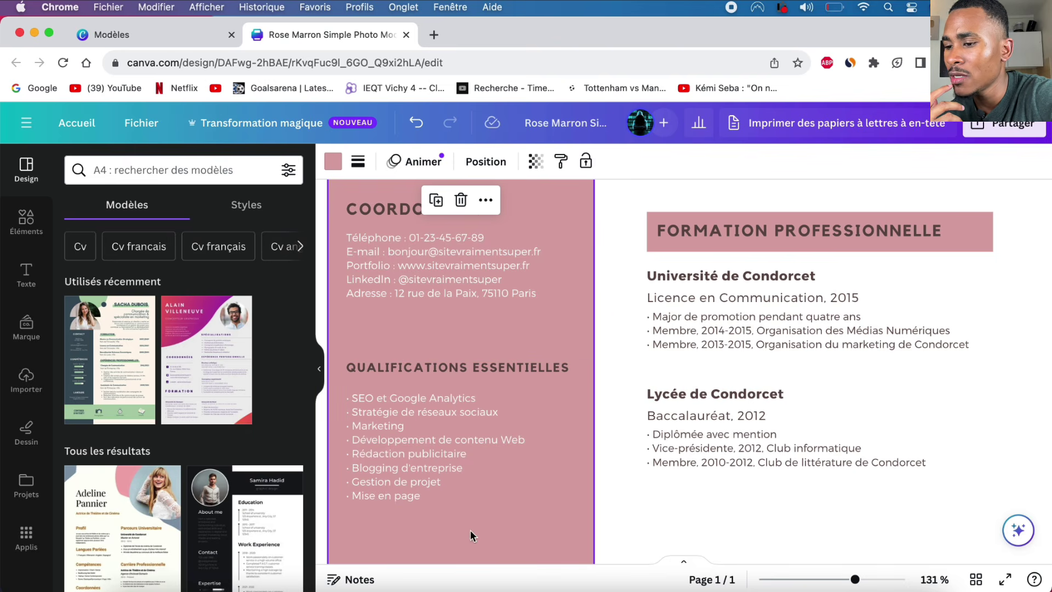
scroll(470, 530, "down", 3)
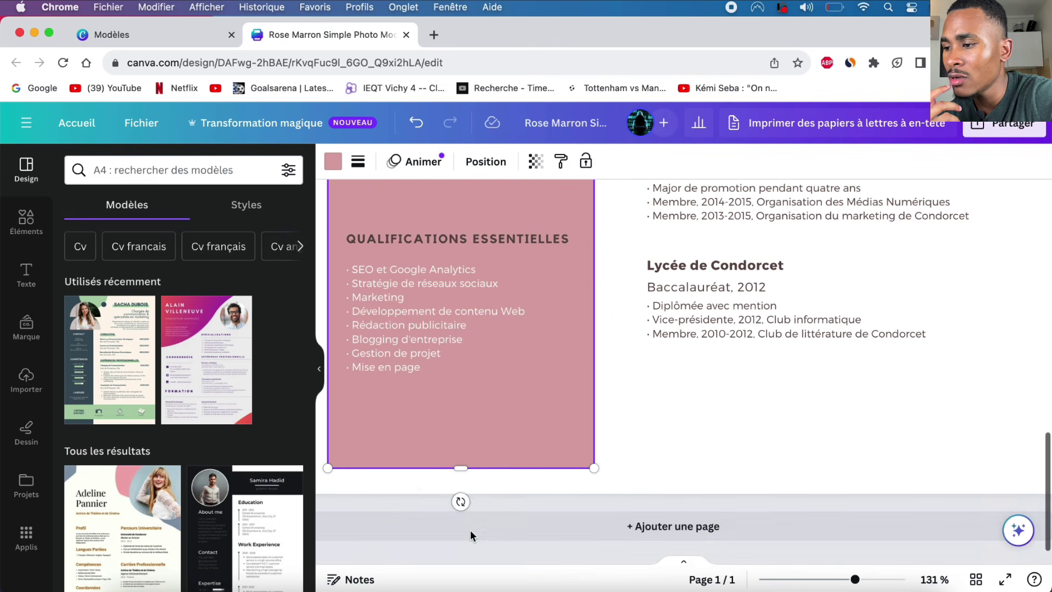
left_click(989, 127)
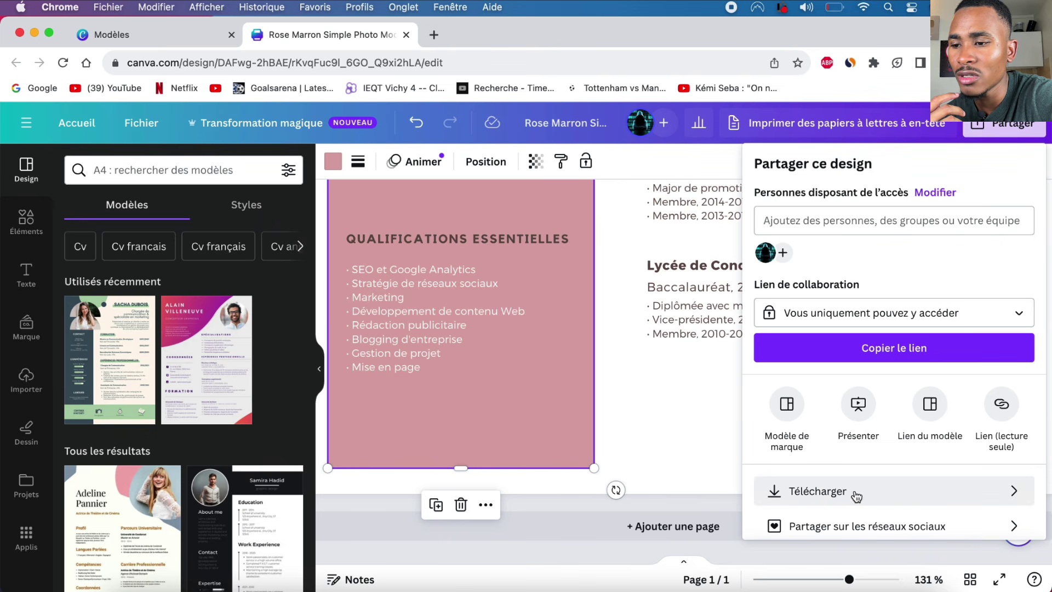
left_click(665, 430)
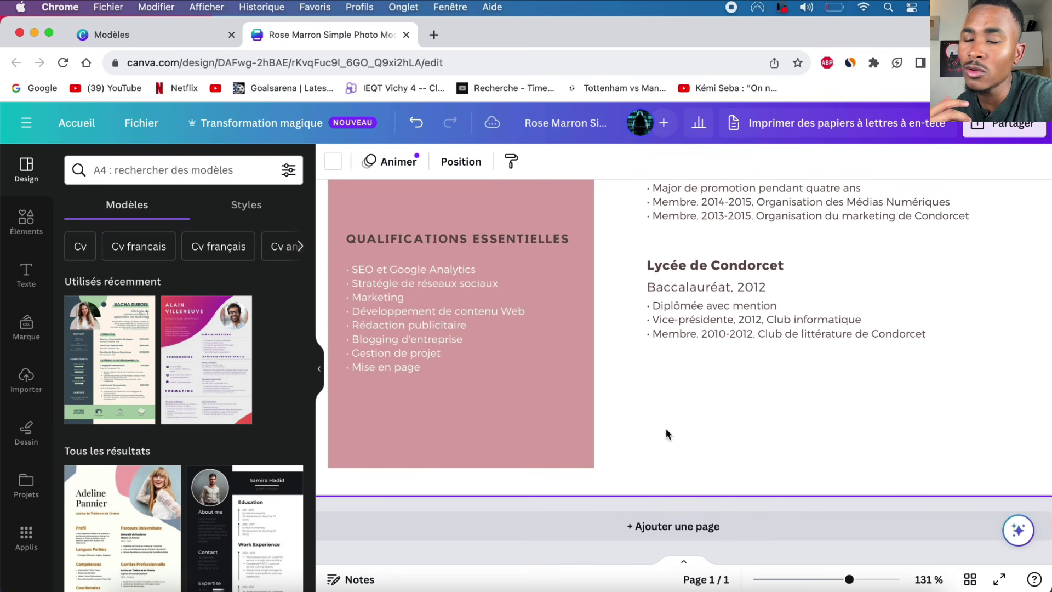